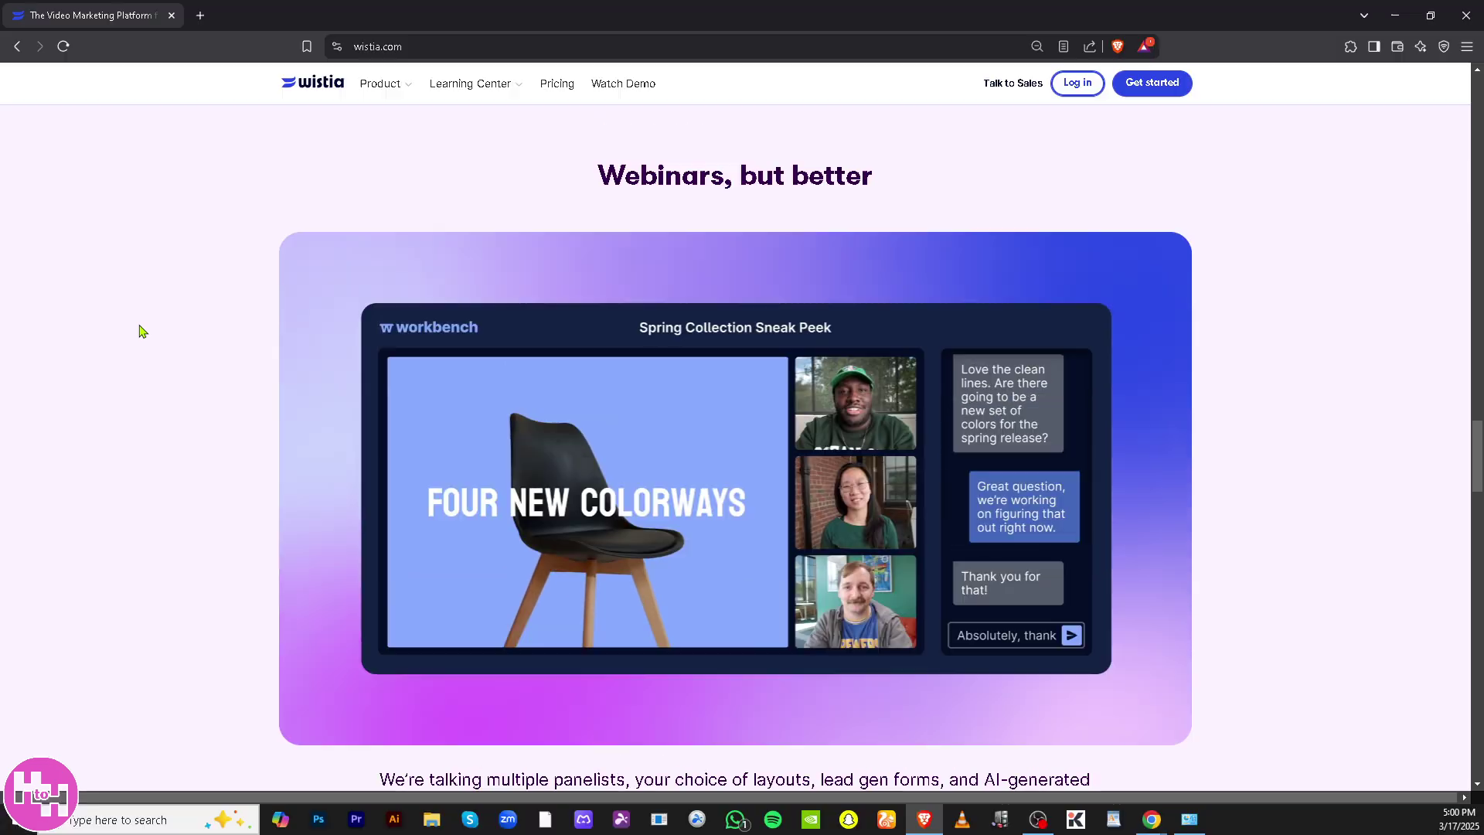
Make the browser full screen and go to Wistia's pricing plans page.
{"action": "key", "text": "F11"}
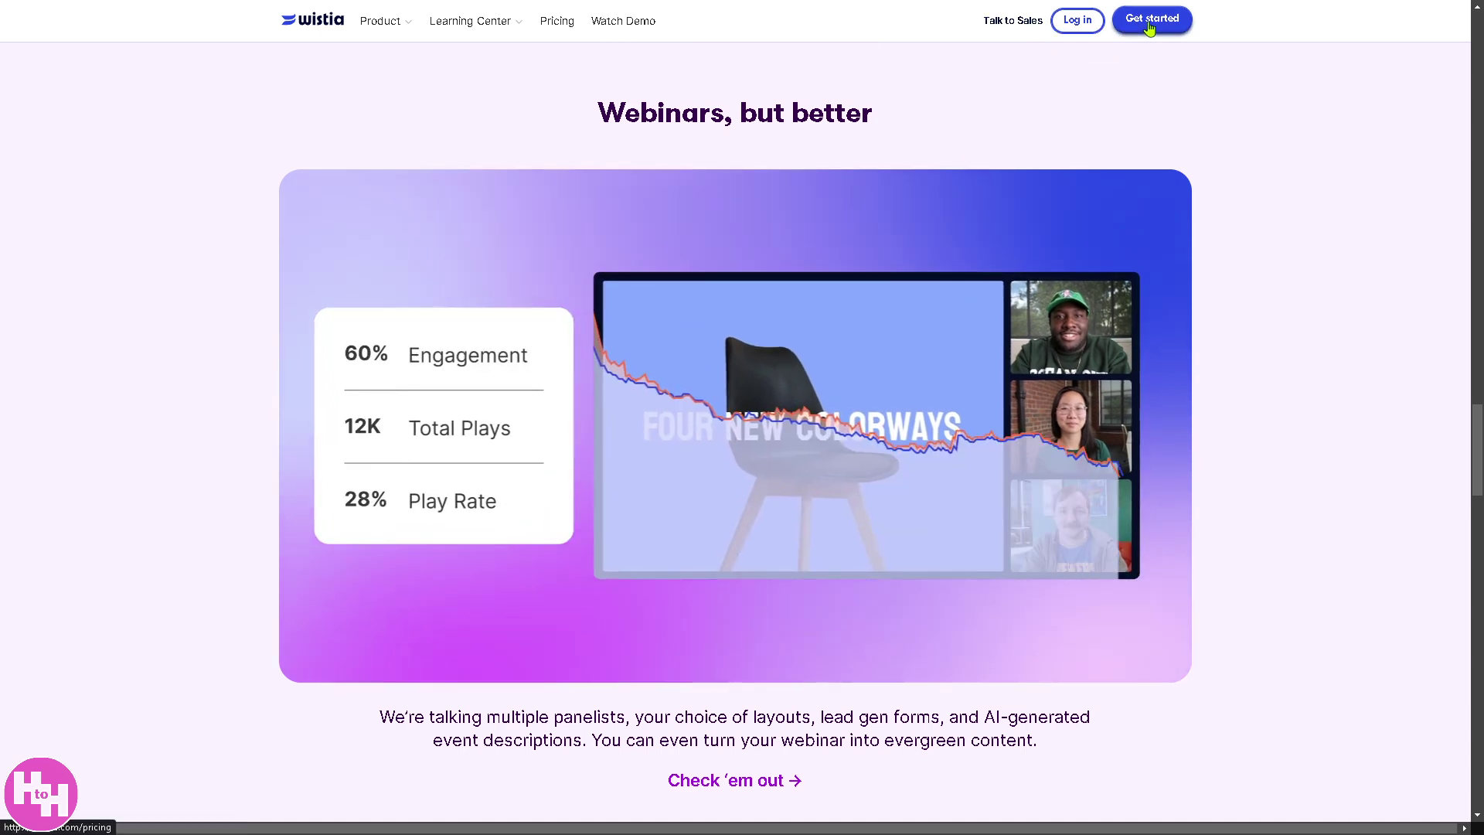
{"action": "left_click", "coordinate": [1116, 28]}
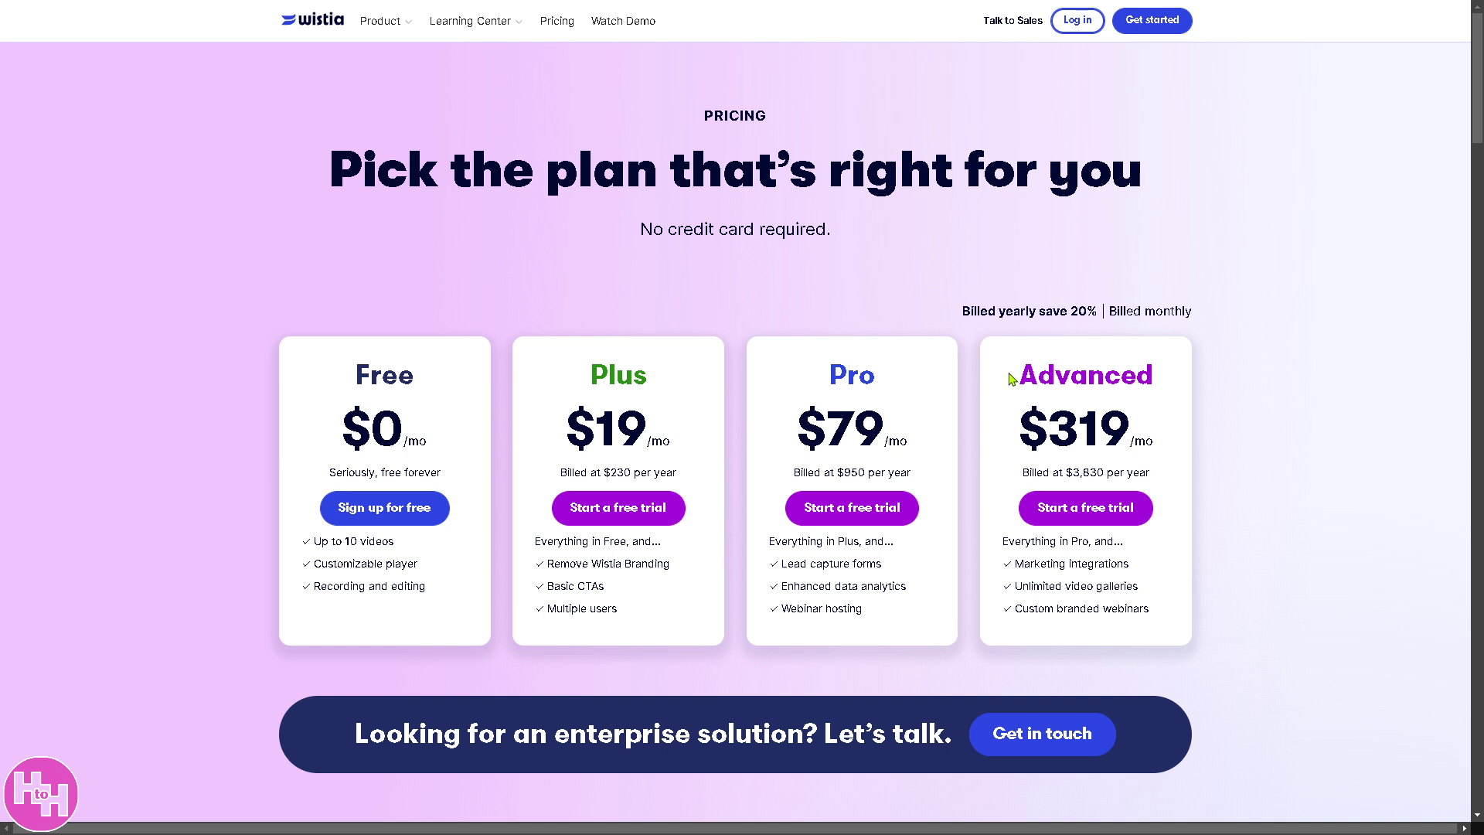
Start signing up for Wistia's Free $0 plan.
{"action": "left_click", "coordinate": [395, 506]}
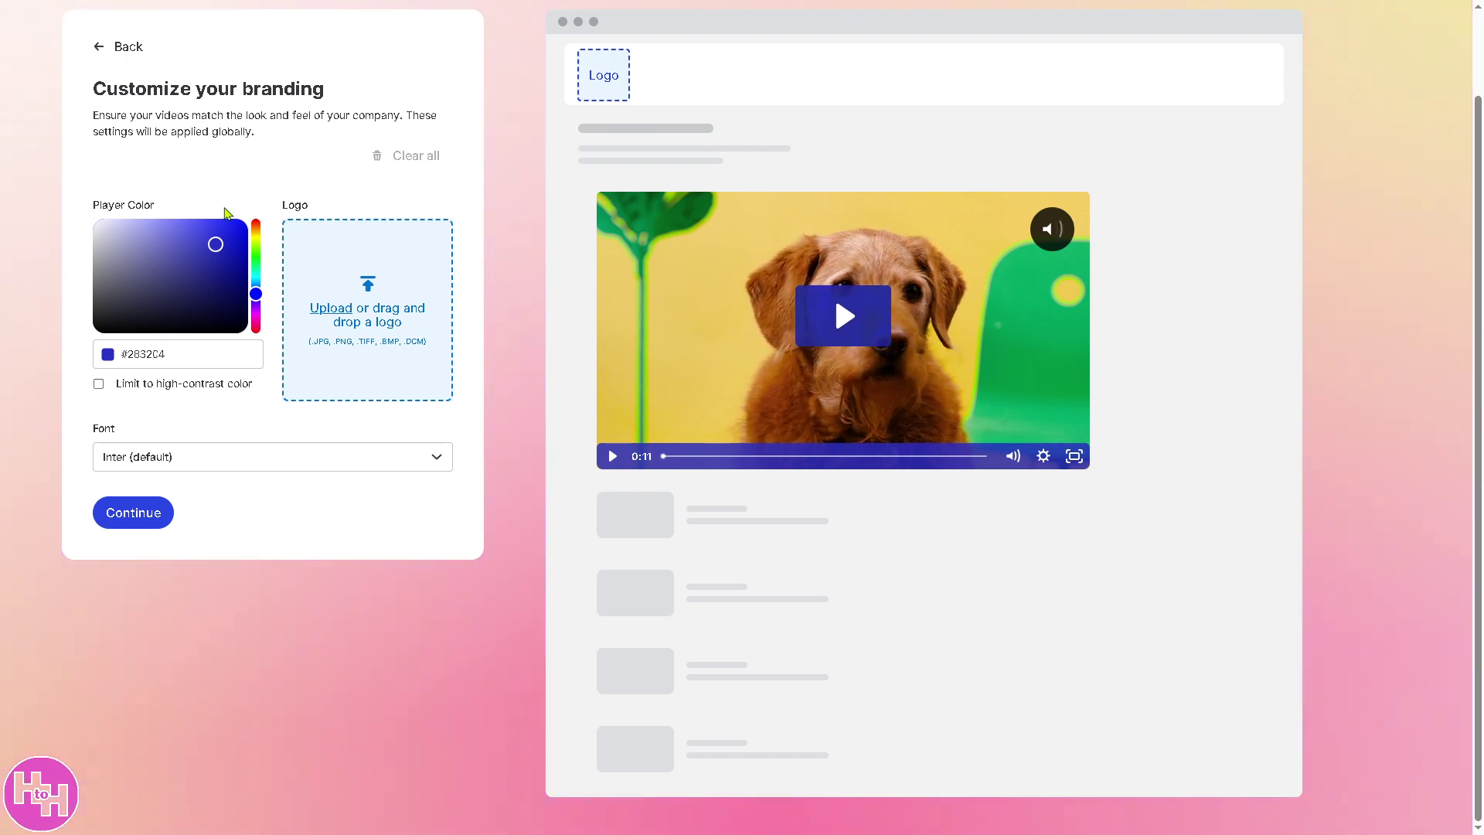
Try several reds, then set the player colour to green #277229 with high-contrast limit ticked.
{"action": "left_click", "coordinate": [151, 238]}
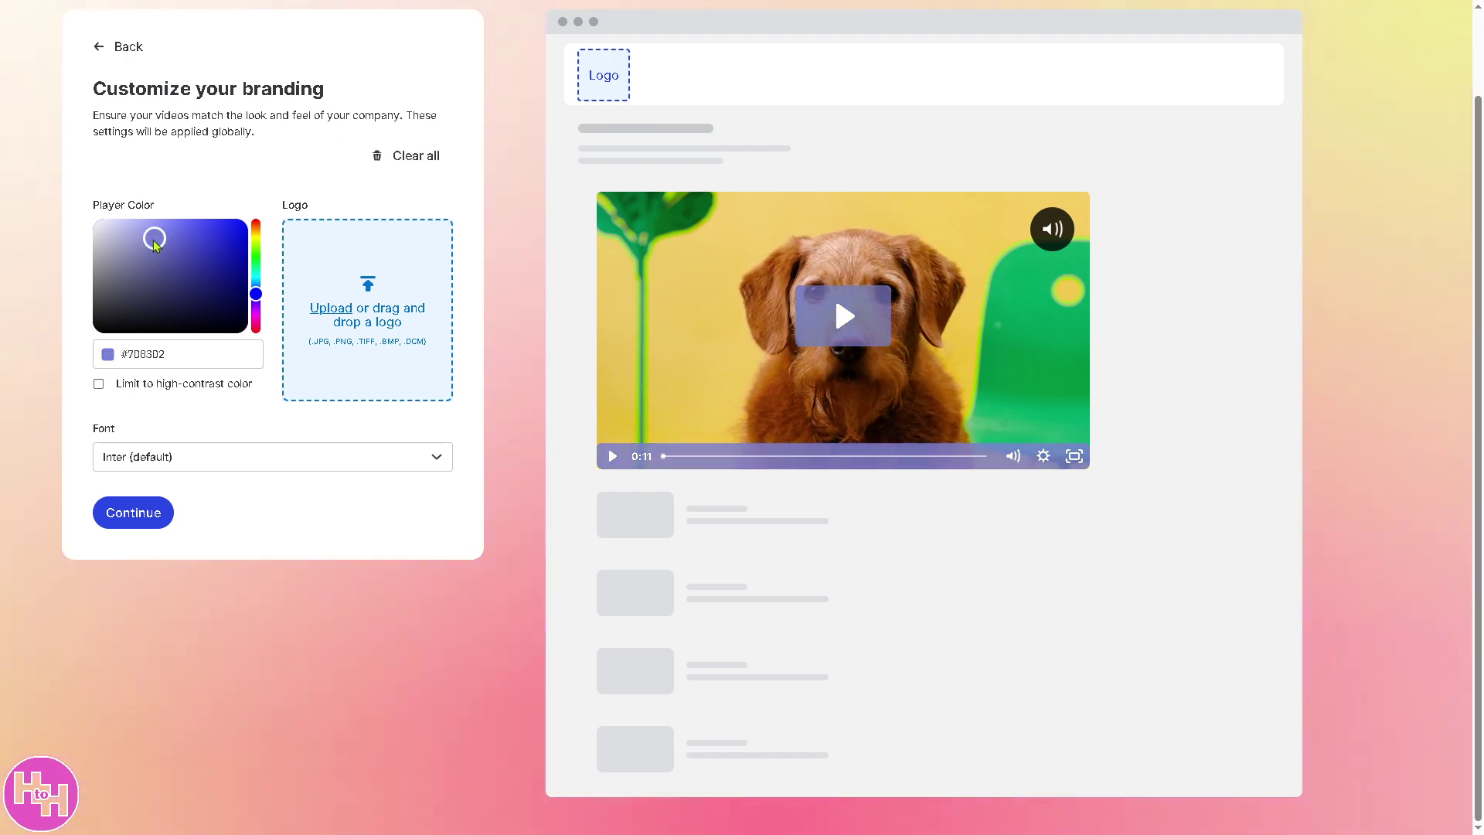
{"action": "left_click", "coordinate": [256, 223]}
{"action": "left_click", "coordinate": [214, 230]}
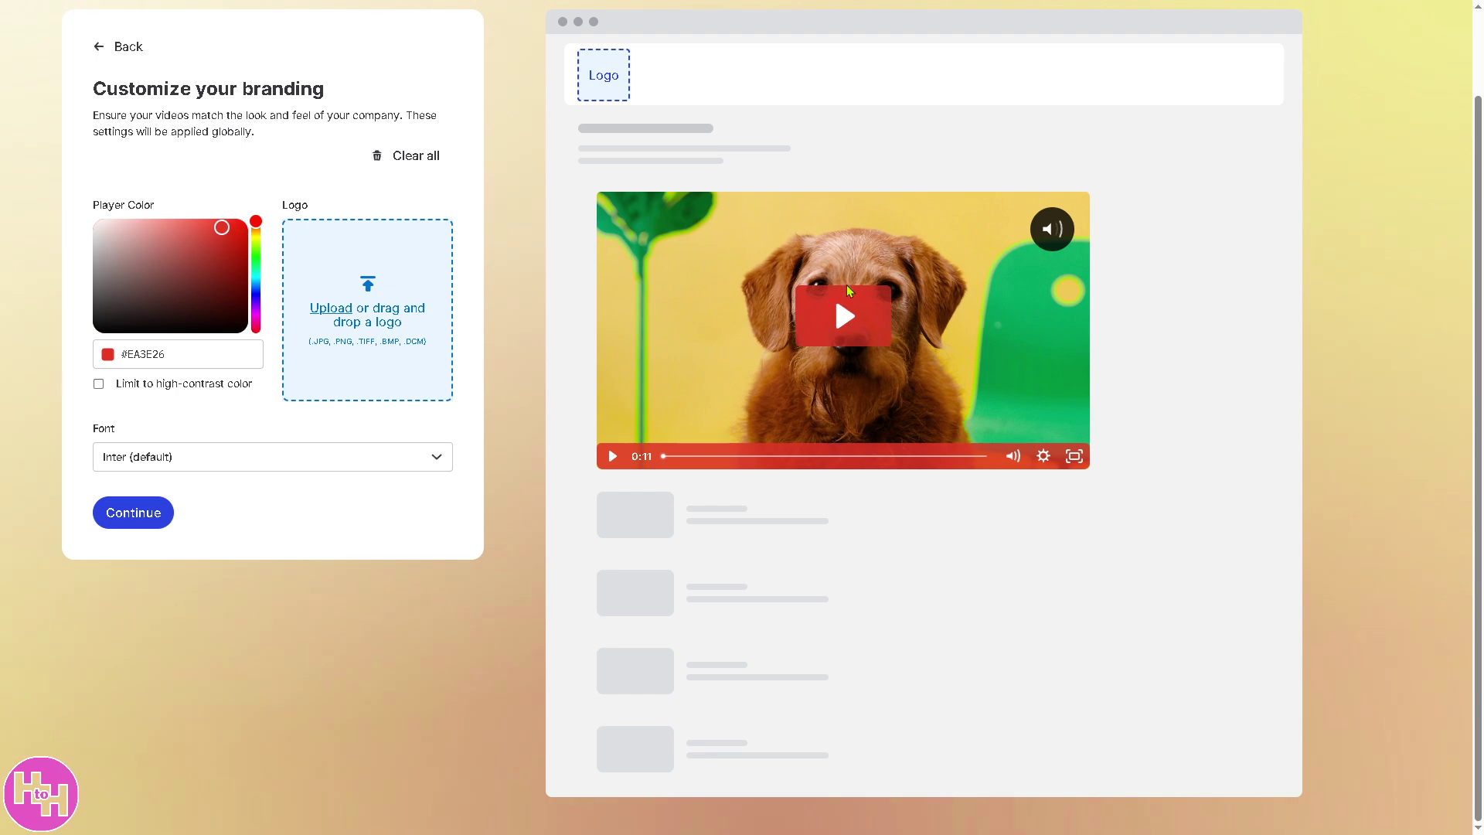
{"action": "left_click", "coordinate": [198, 234]}
{"action": "left_click_drag", "start_coordinate": [196, 238], "coordinate": [218, 292]}
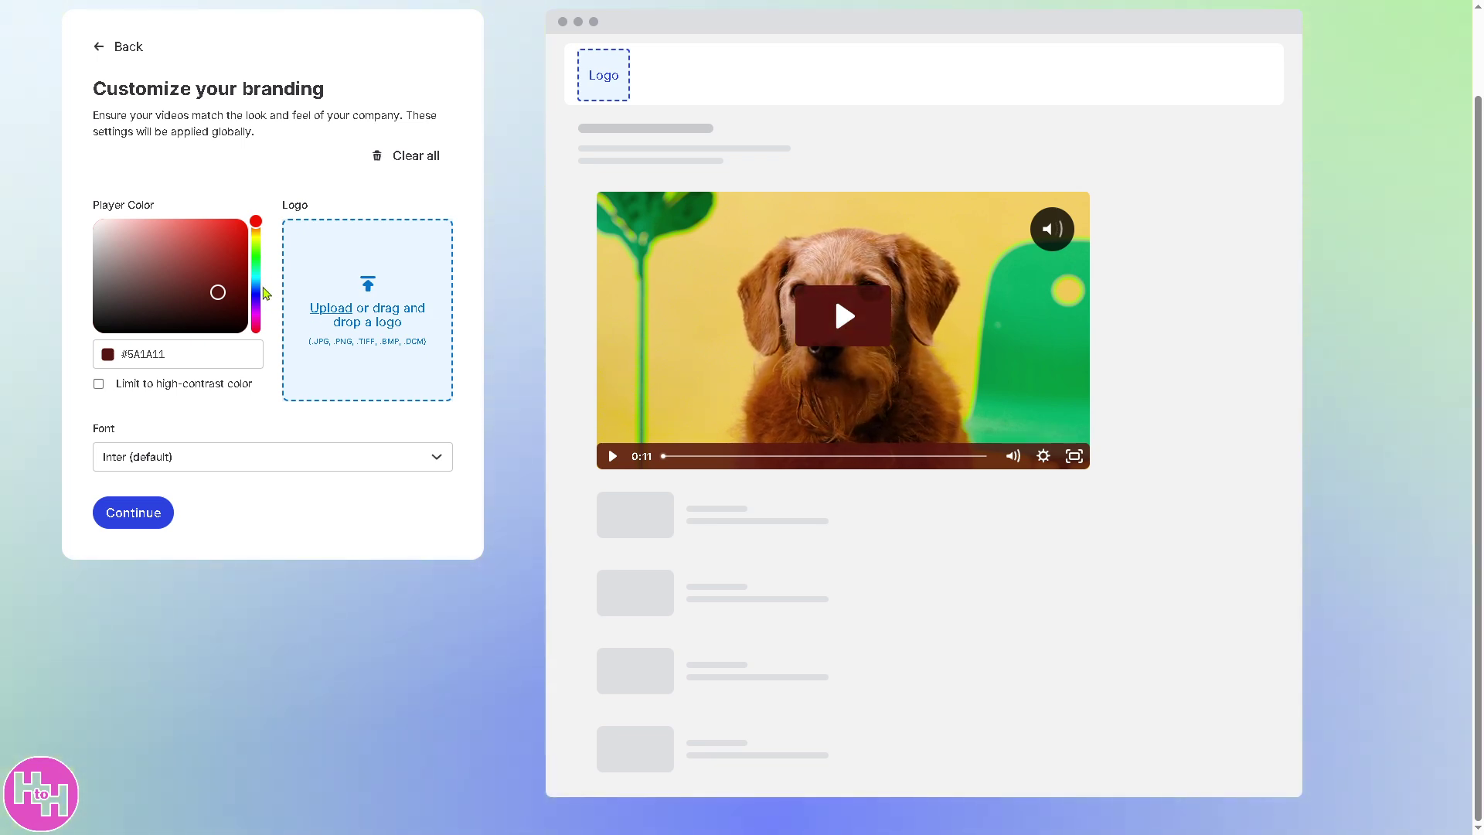
{"action": "left_click_drag", "start_coordinate": [246, 230], "coordinate": [185, 218]}
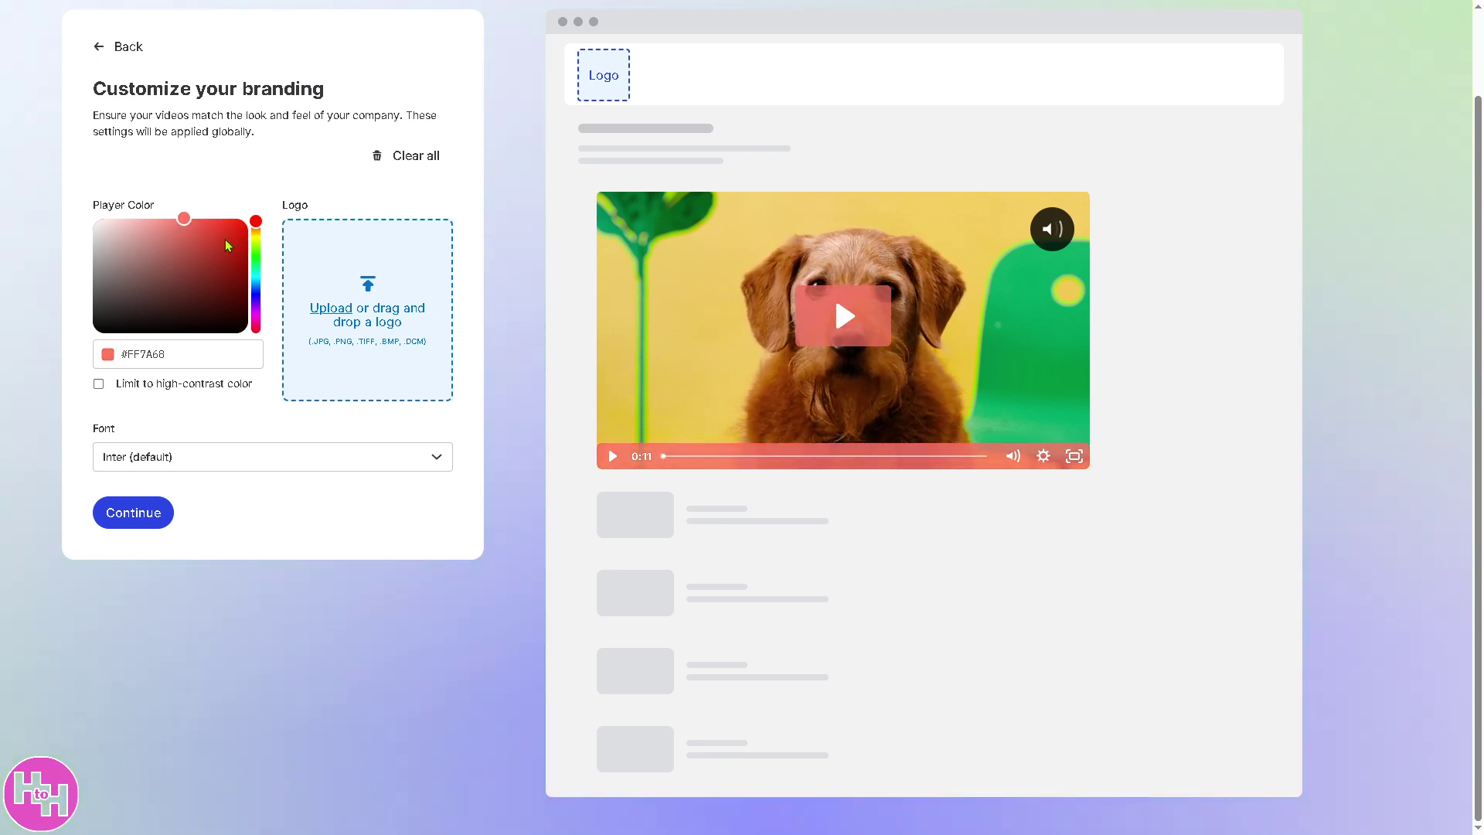
{"action": "left_click_drag", "start_coordinate": [255, 263], "coordinate": [197, 286]}
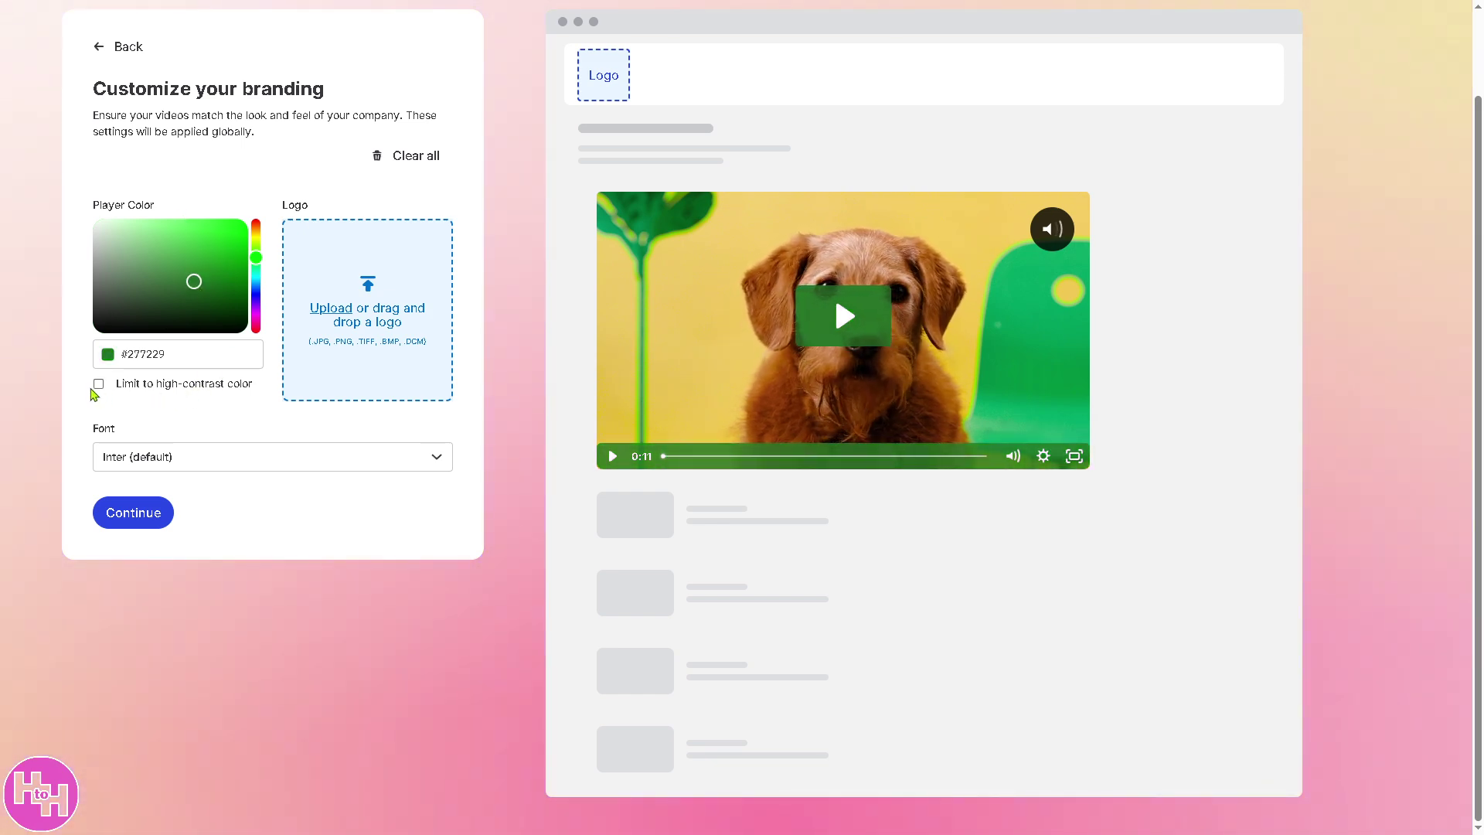
{"action": "left_click", "coordinate": [100, 385]}
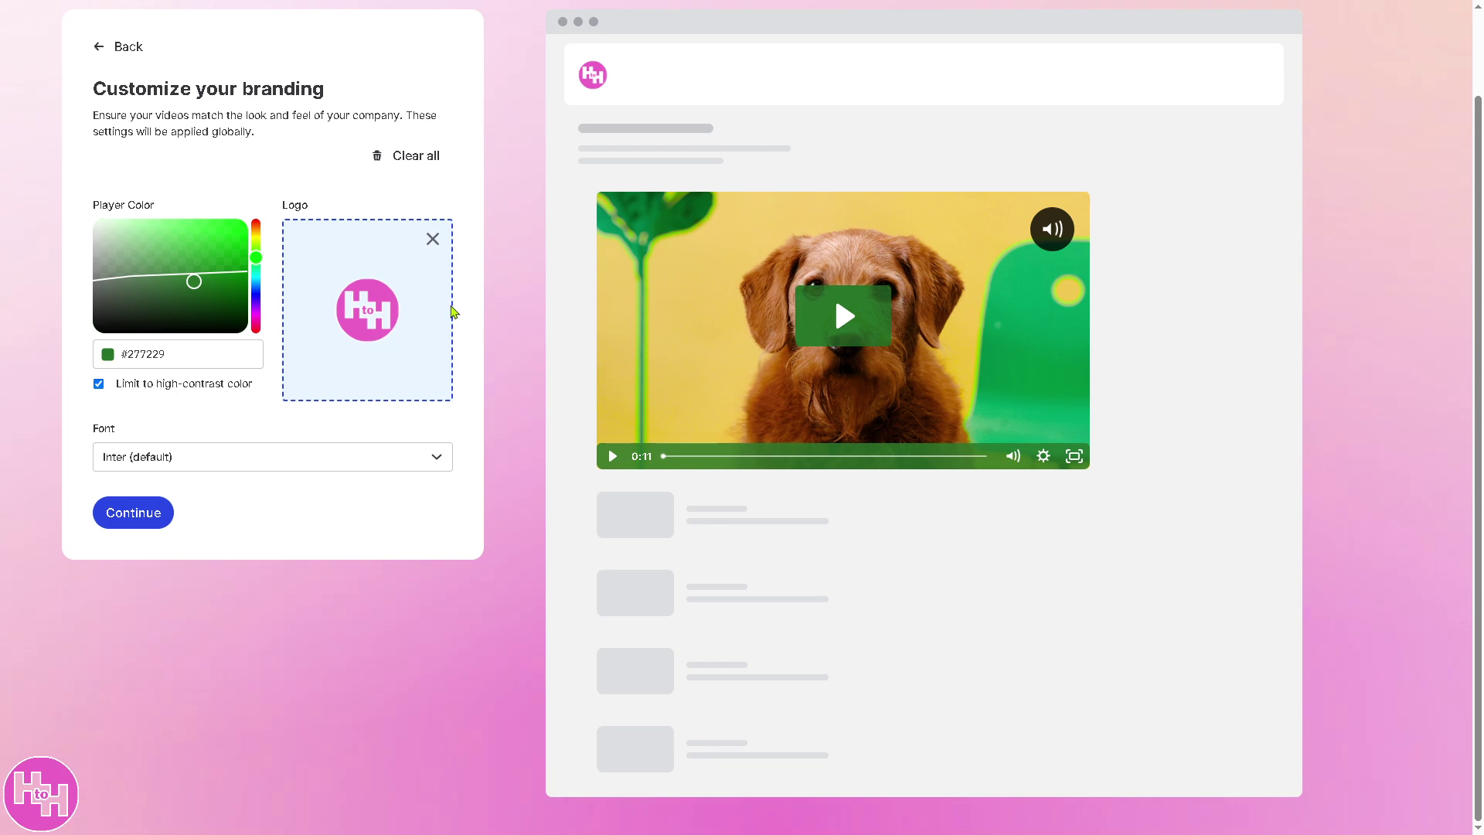
Shift the hue and shade through magenta until the player colour reads pink #C44A9B.
{"action": "left_click", "coordinate": [258, 311]}
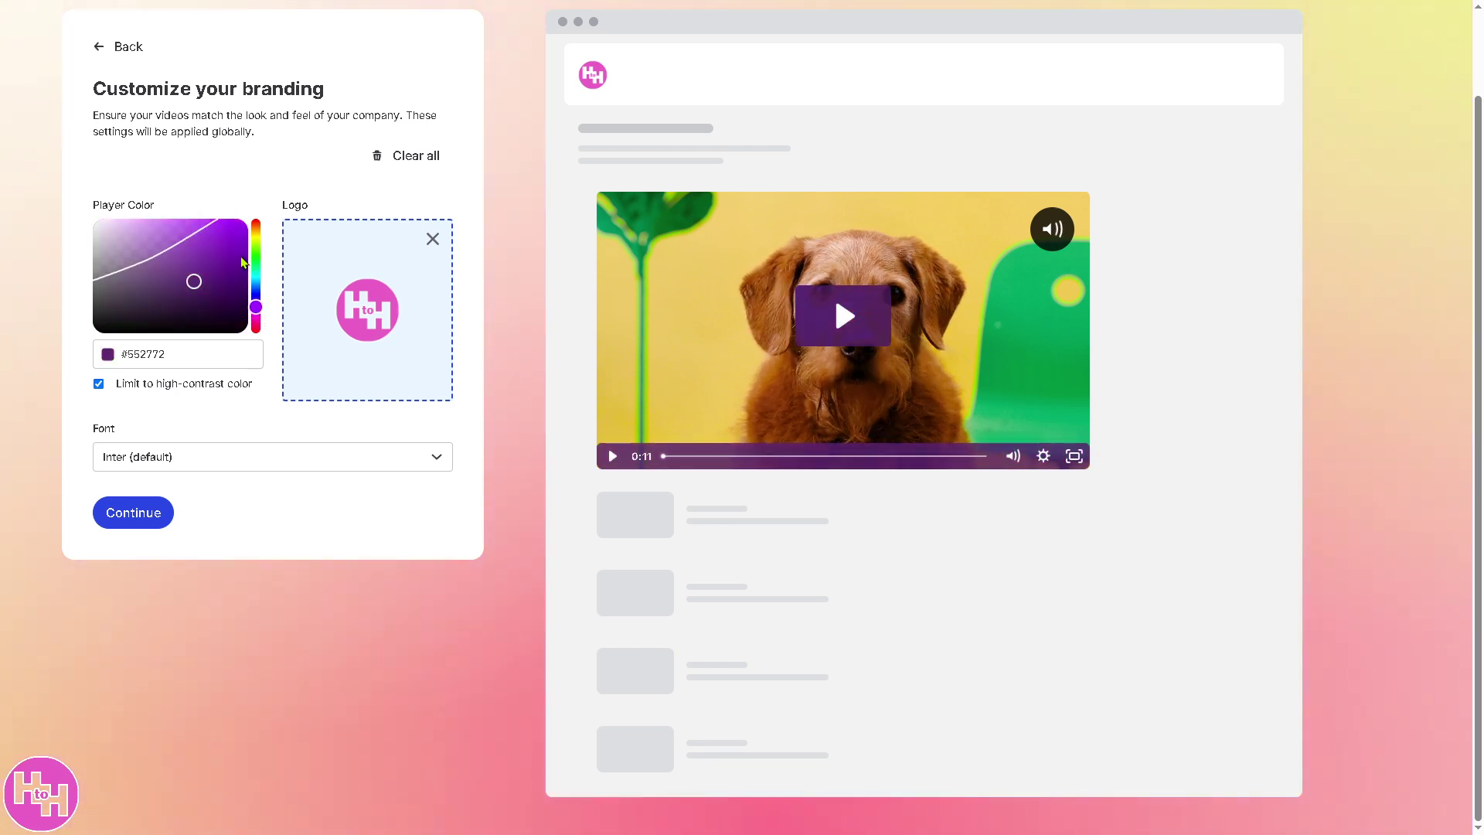
{"action": "left_click", "coordinate": [256, 319]}
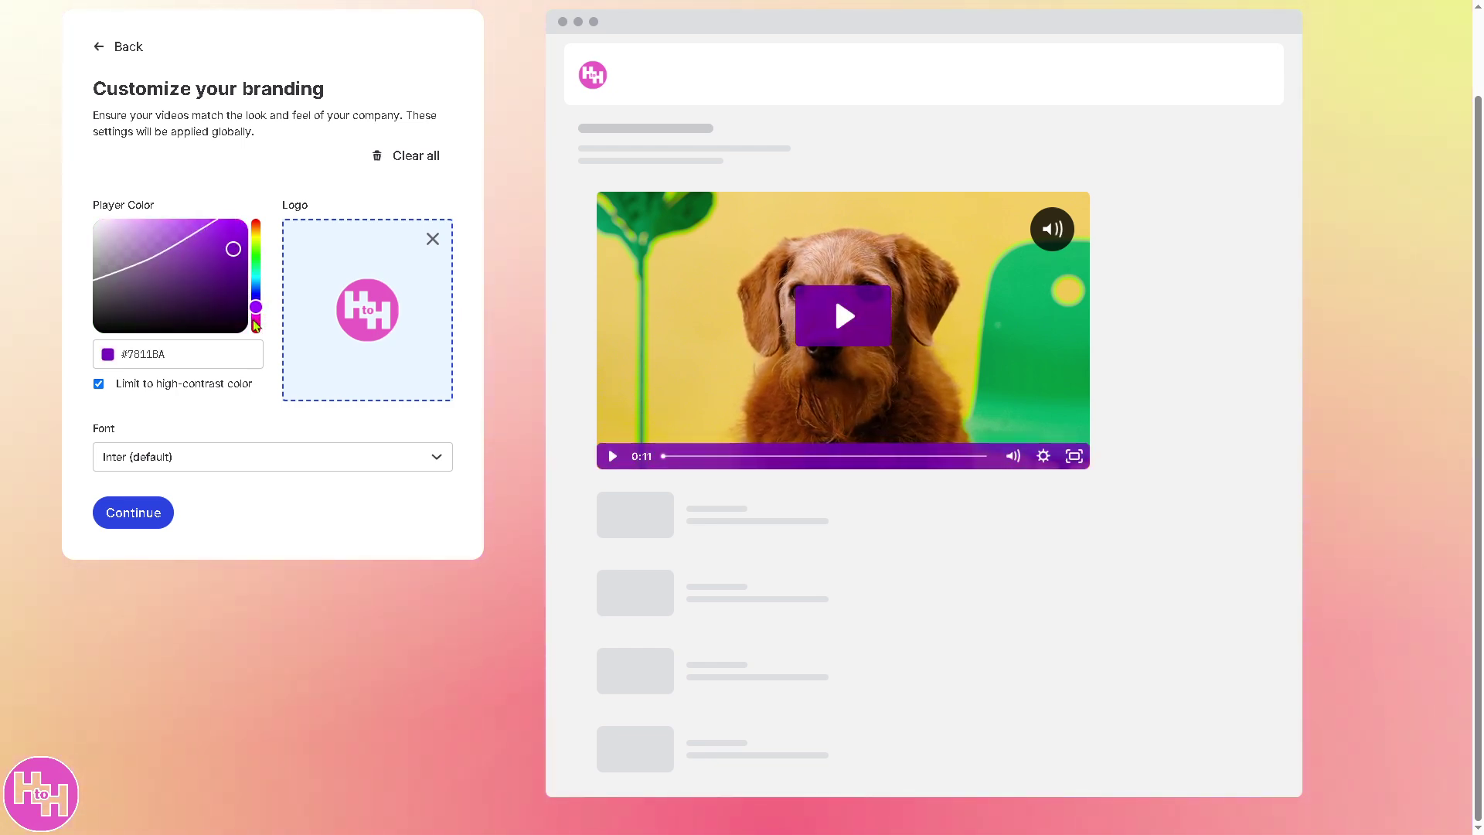
{"action": "left_click", "coordinate": [236, 236]}
{"action": "left_click", "coordinate": [236, 244]}
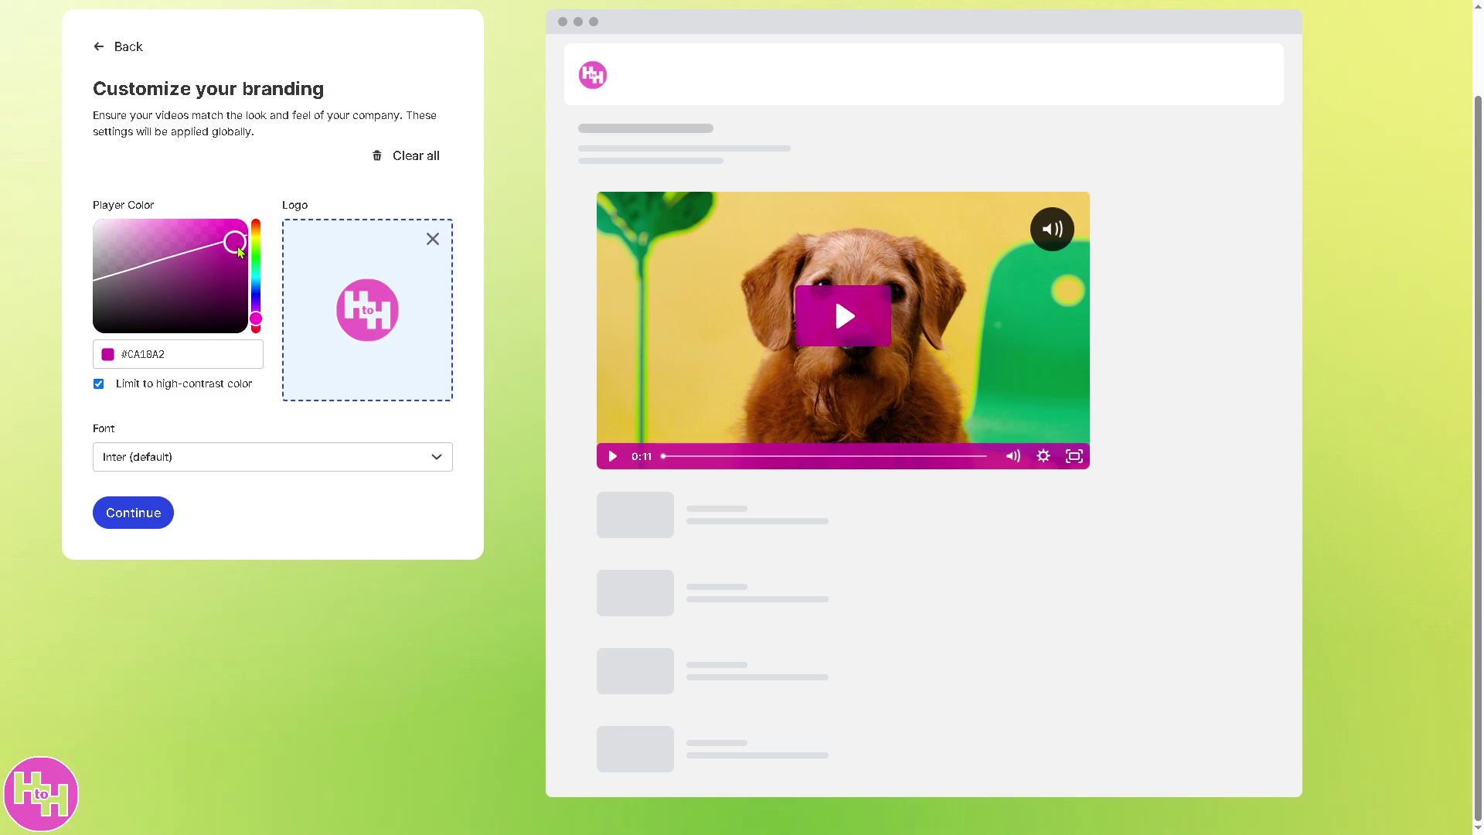
{"action": "left_click", "coordinate": [256, 322]}
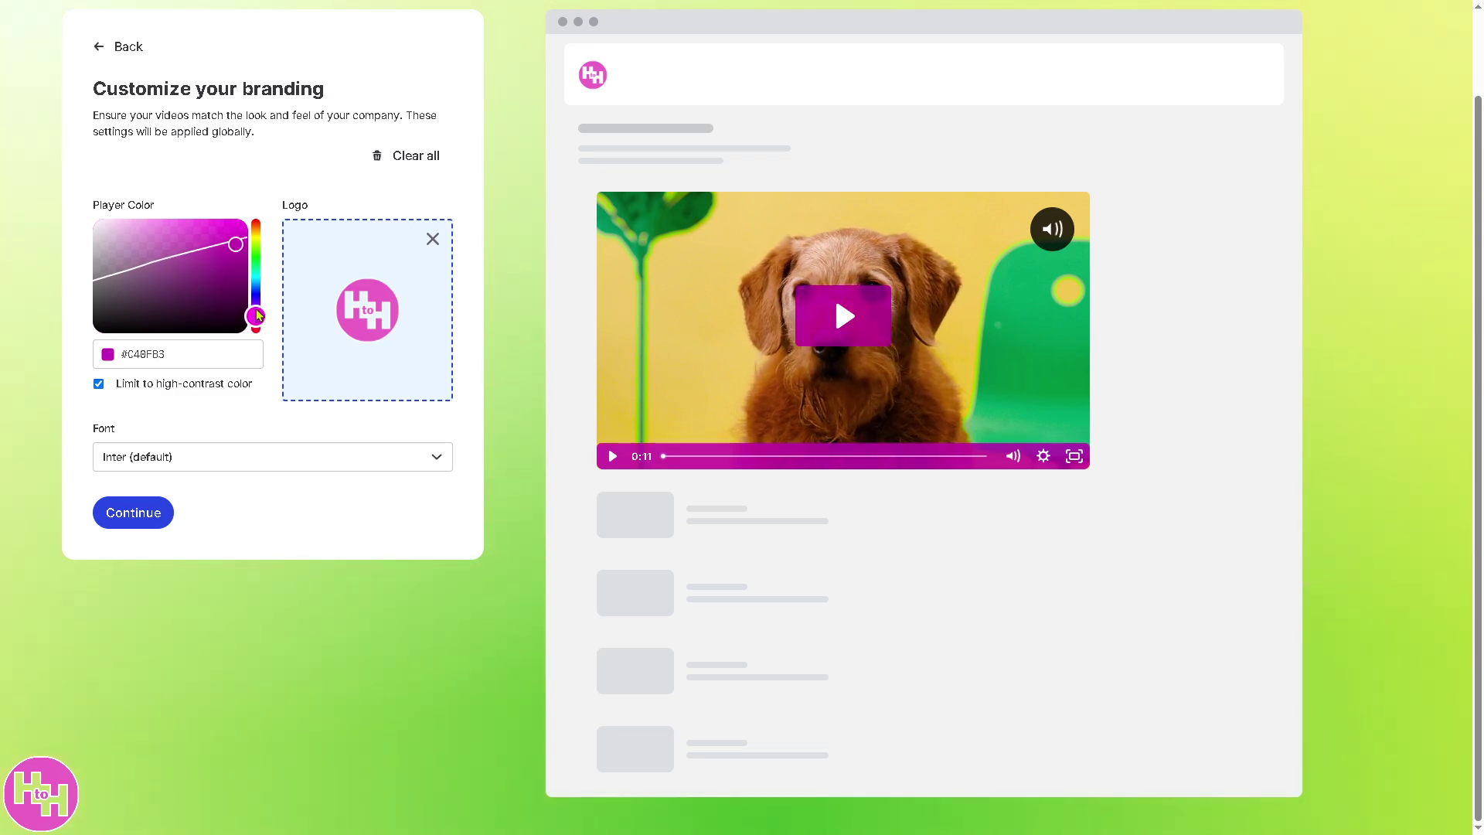
{"action": "left_click", "coordinate": [257, 318]}
{"action": "left_click", "coordinate": [259, 327]}
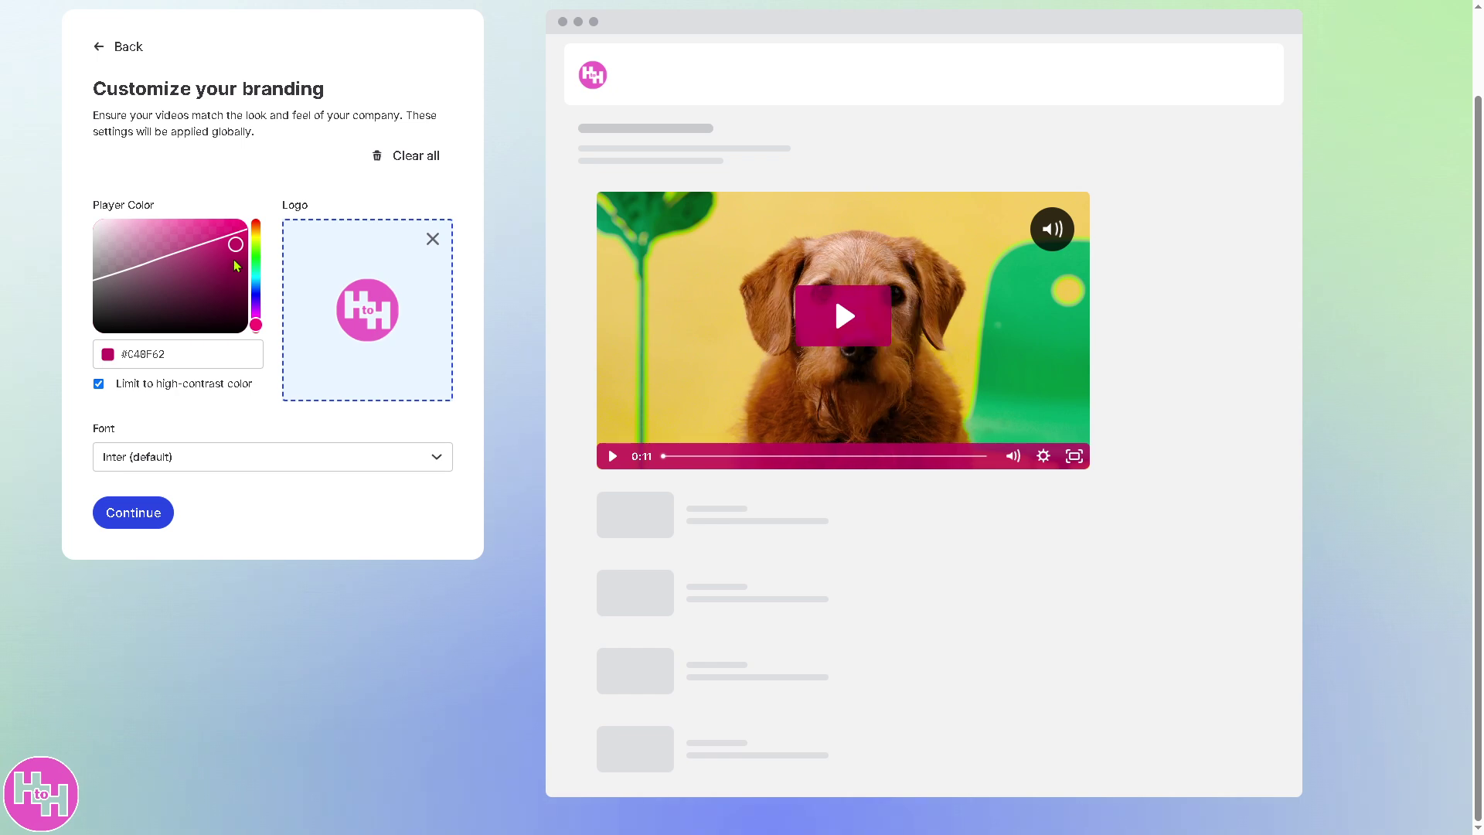
{"action": "left_click", "coordinate": [212, 217]}
{"action": "left_click_drag", "start_coordinate": [212, 217], "coordinate": [189, 225]}
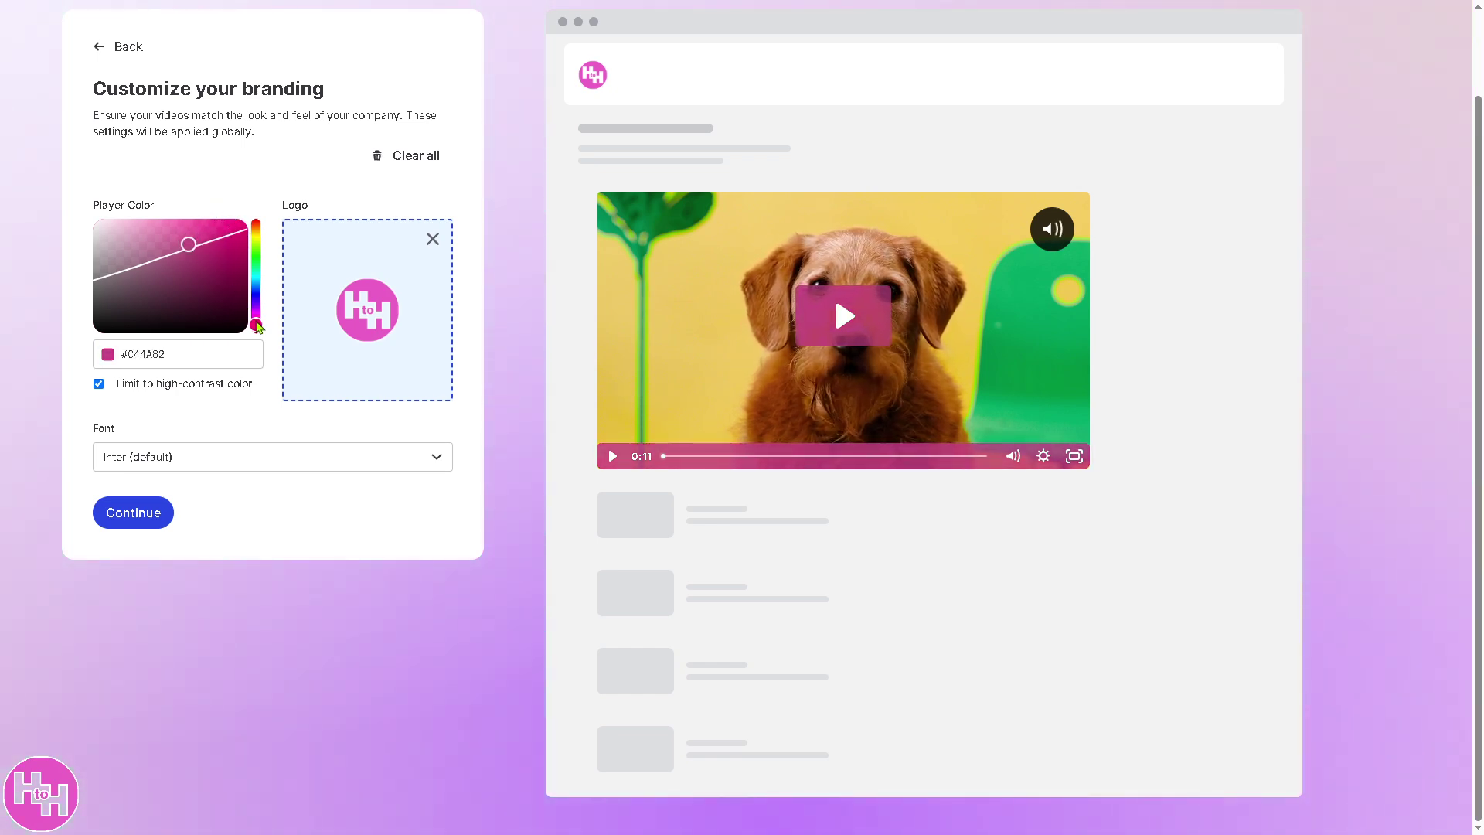
{"action": "left_click", "coordinate": [256, 321]}
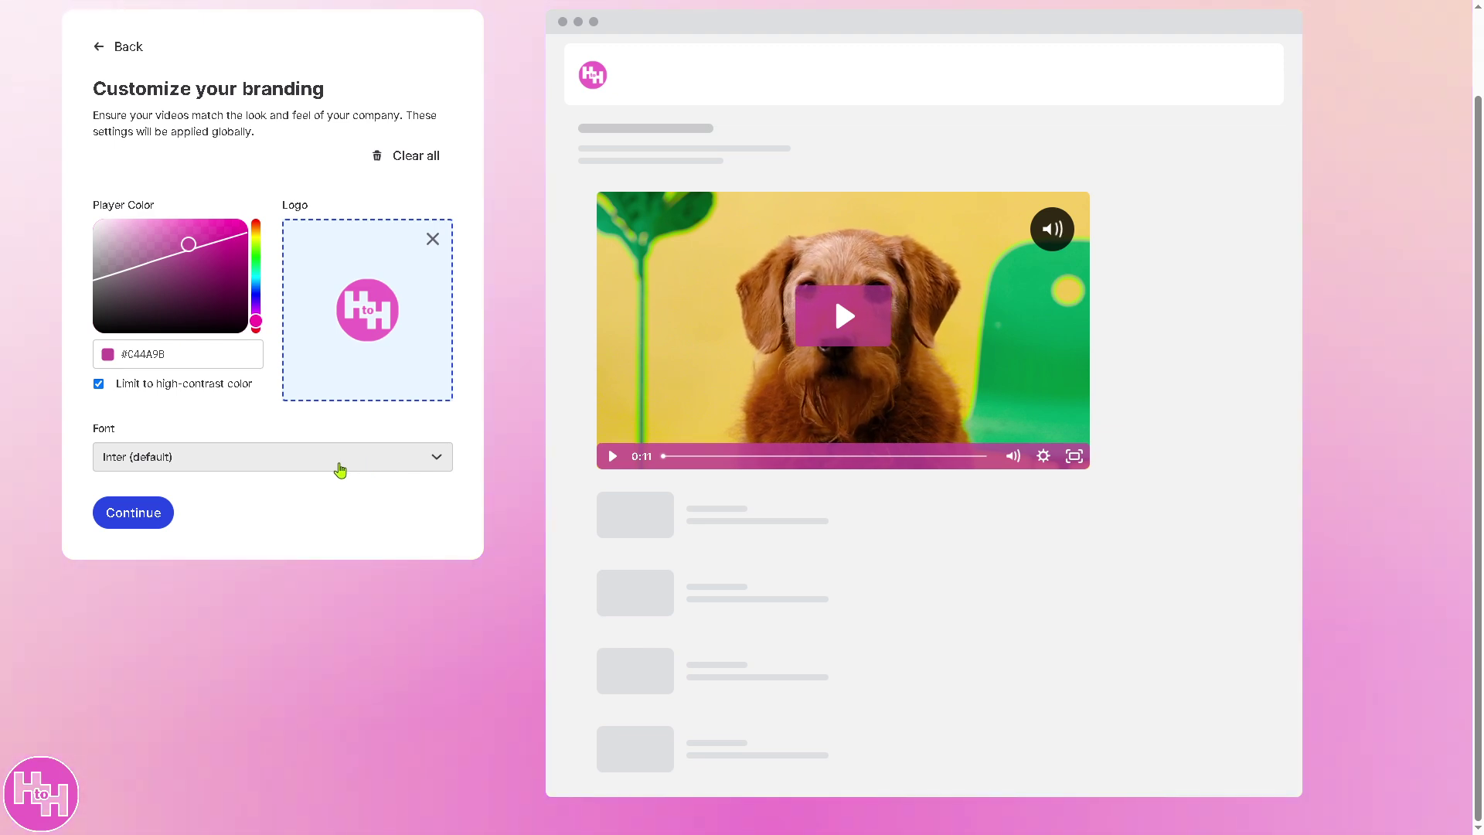
{"action": "left_click", "coordinate": [340, 470]}
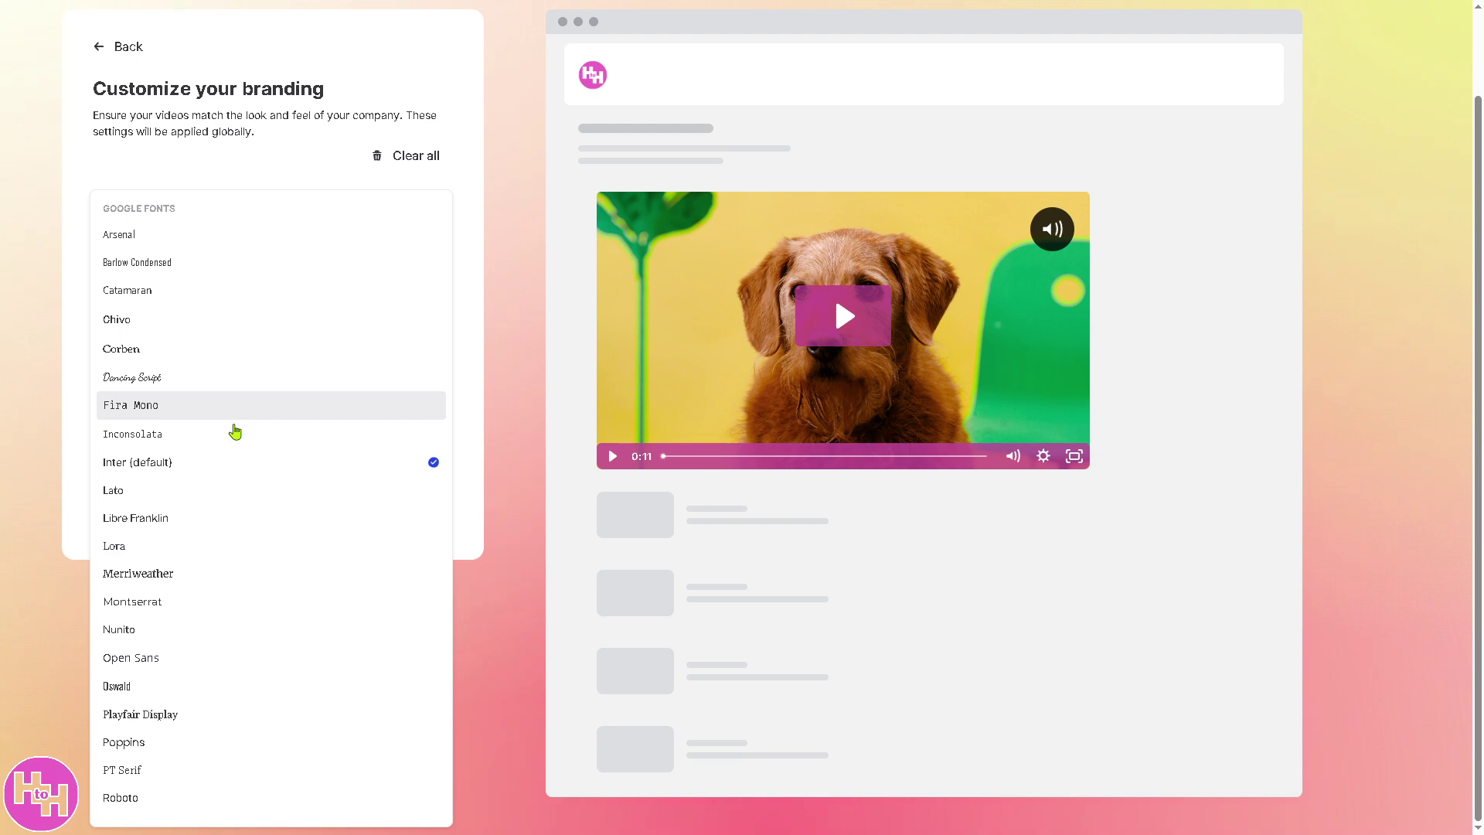
Choose Roboto as the branding font, then play the preview video in full screen.
{"action": "scroll", "coordinate": [219, 539], "scroll_direction": "down", "scroll_amount": 3}
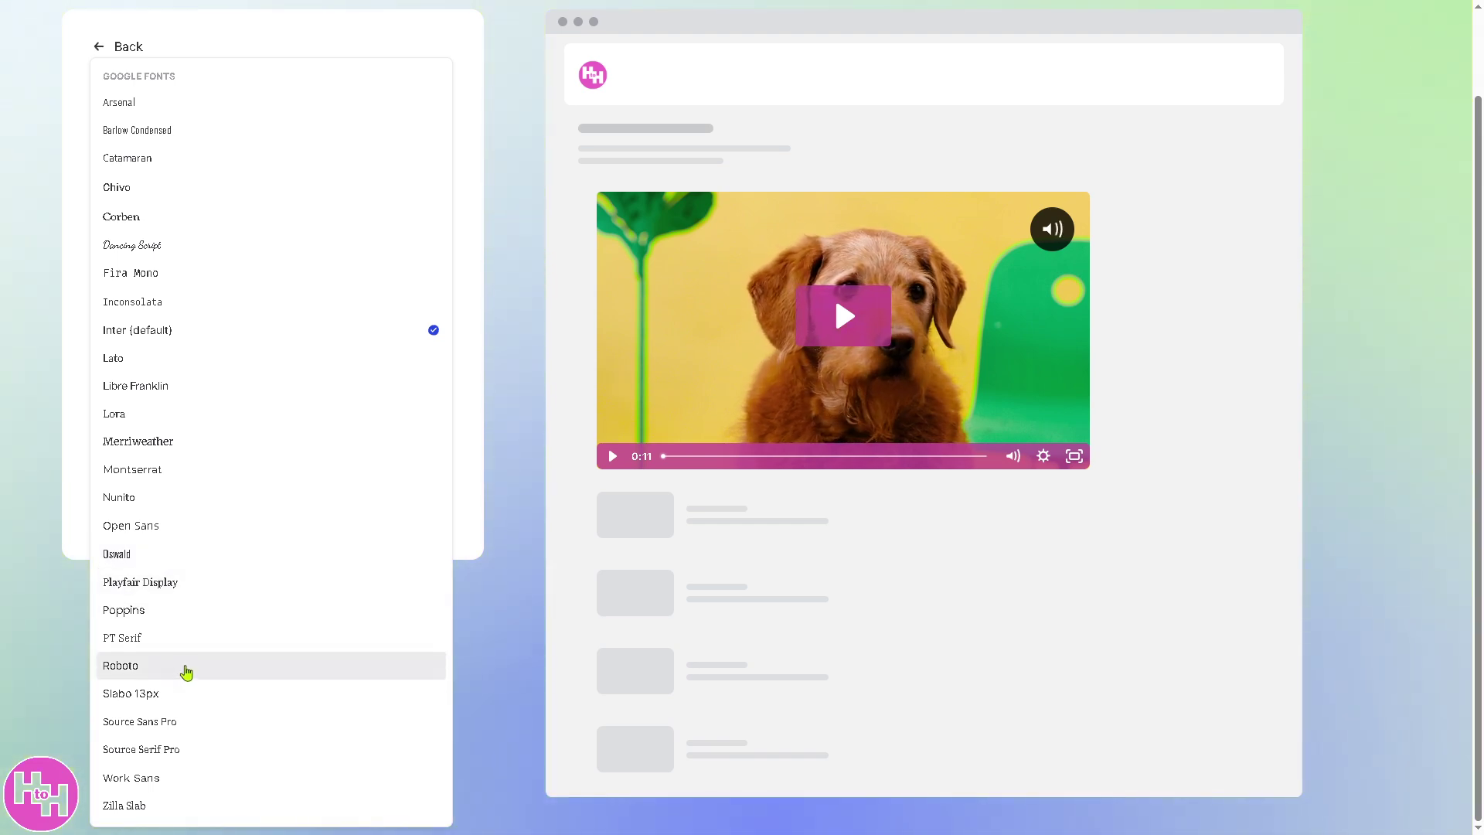
{"action": "left_click", "coordinate": [176, 669]}
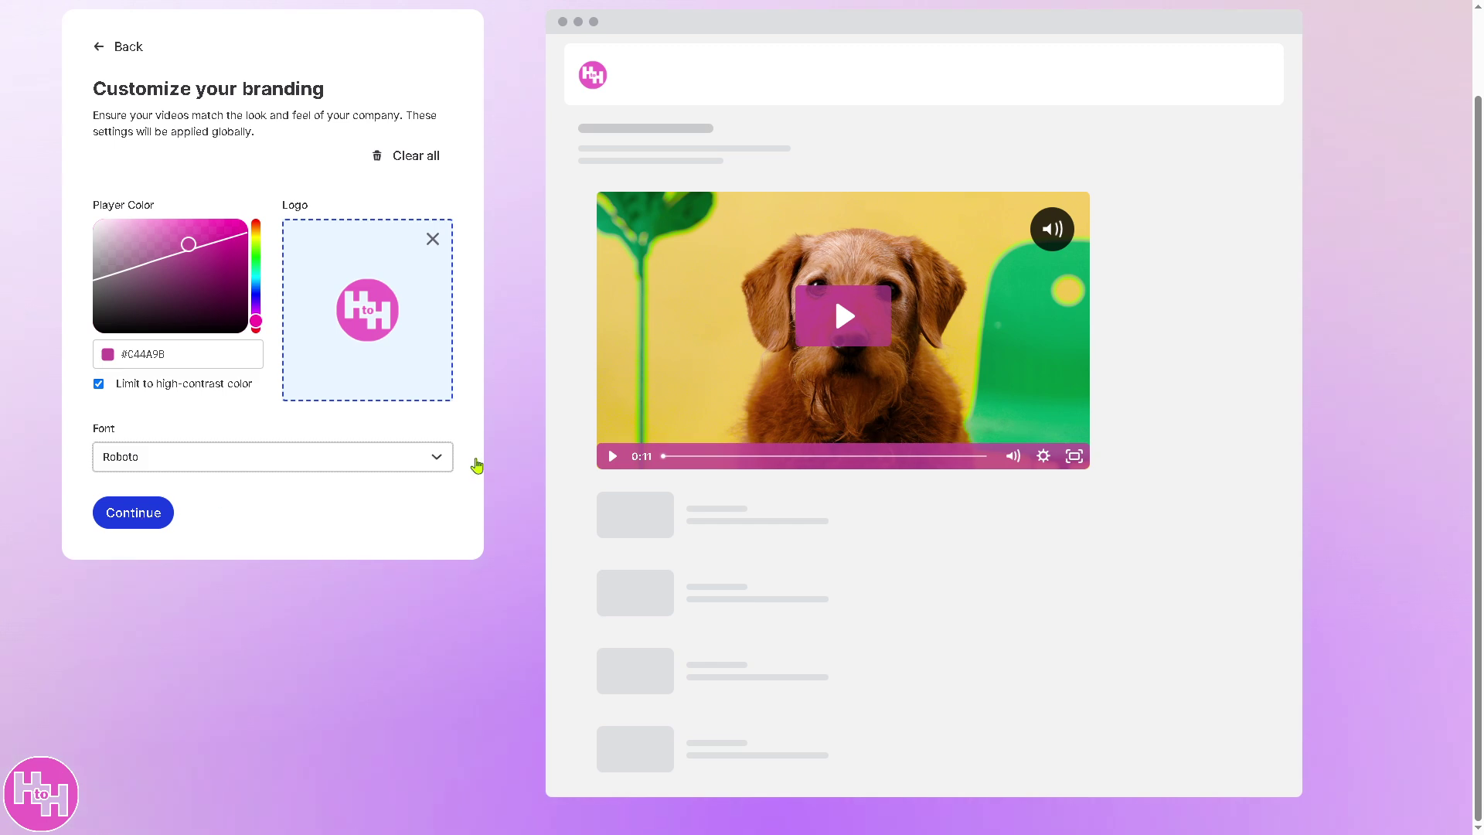
{"action": "left_click", "coordinate": [850, 312]}
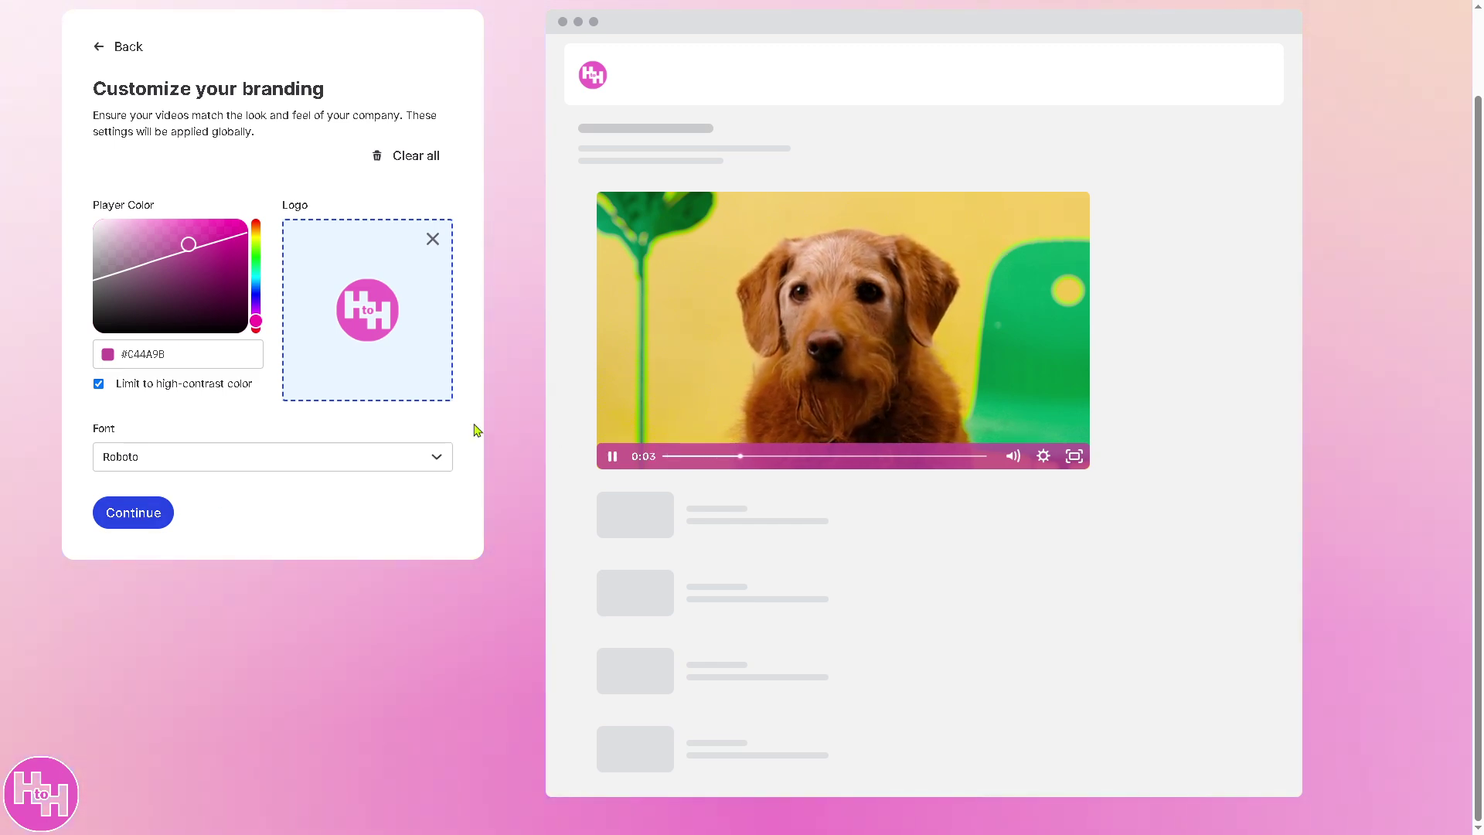
{"action": "left_click", "coordinate": [1081, 461]}
{"action": "left_click", "coordinate": [1464, 819]}
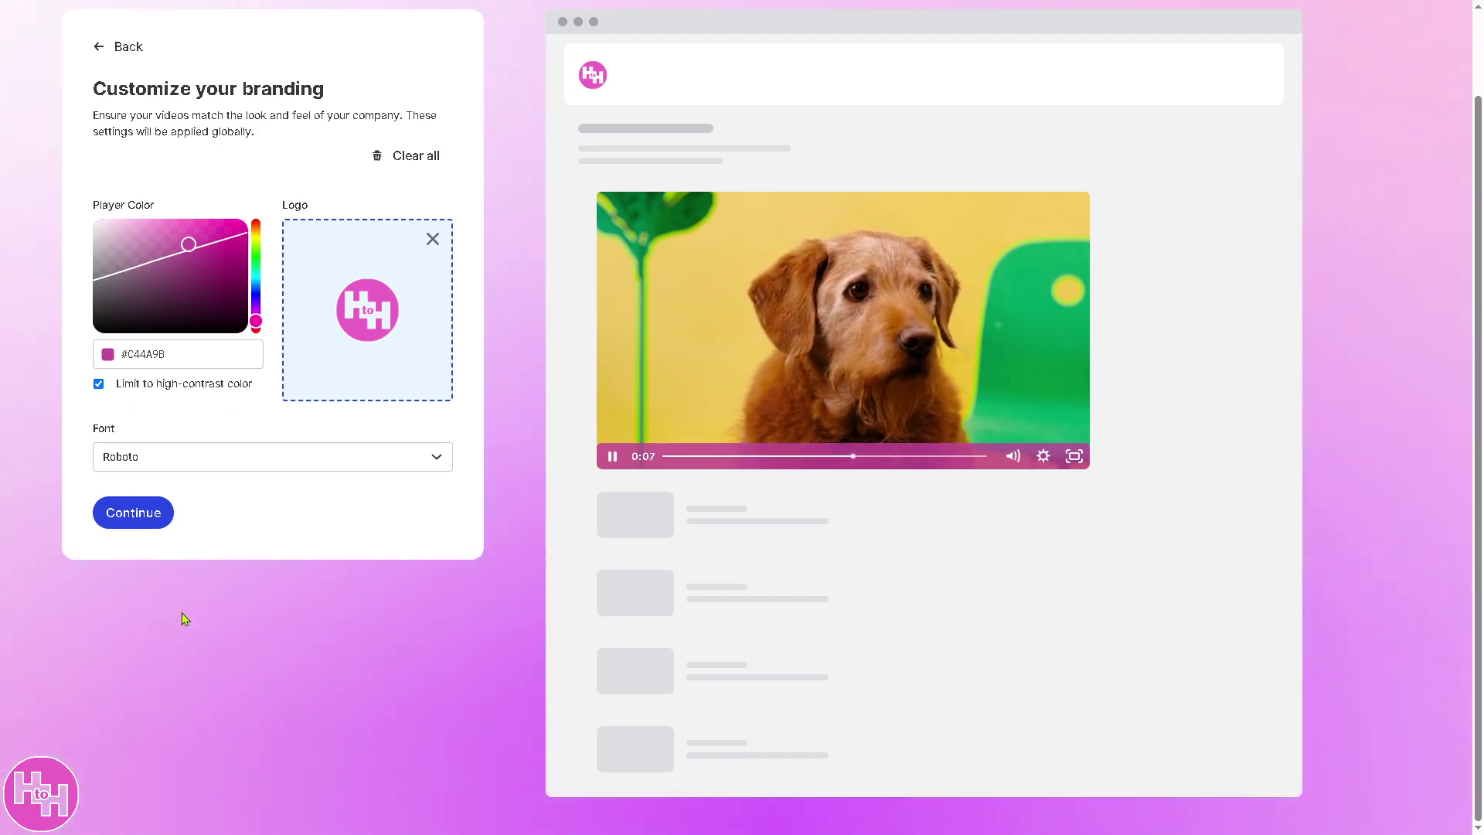
Save the branding, answer No to uploading a video, skip the test video, and decline the trial.
{"action": "left_click", "coordinate": [149, 517]}
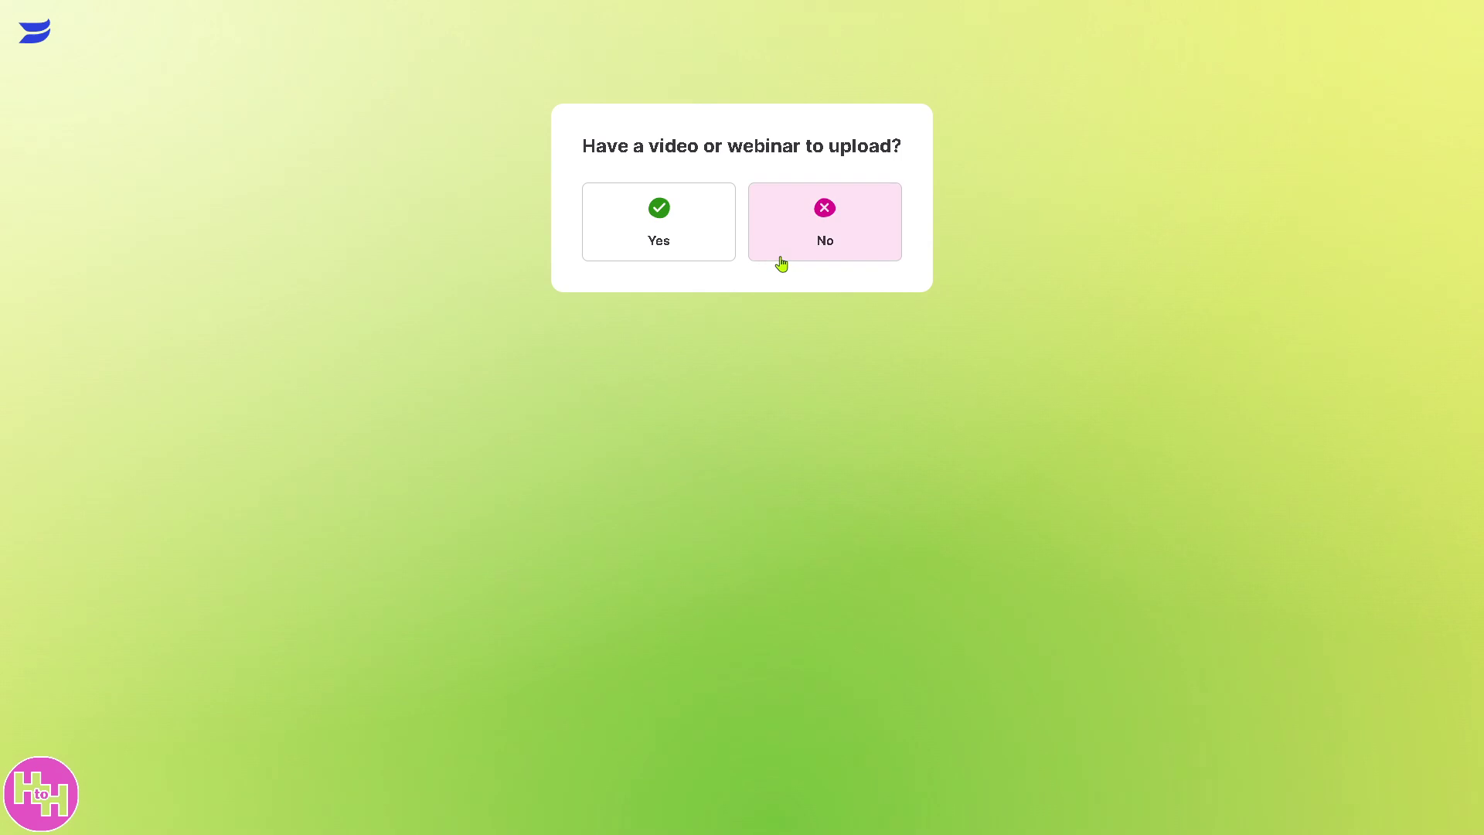
{"action": "left_click", "coordinate": [798, 225]}
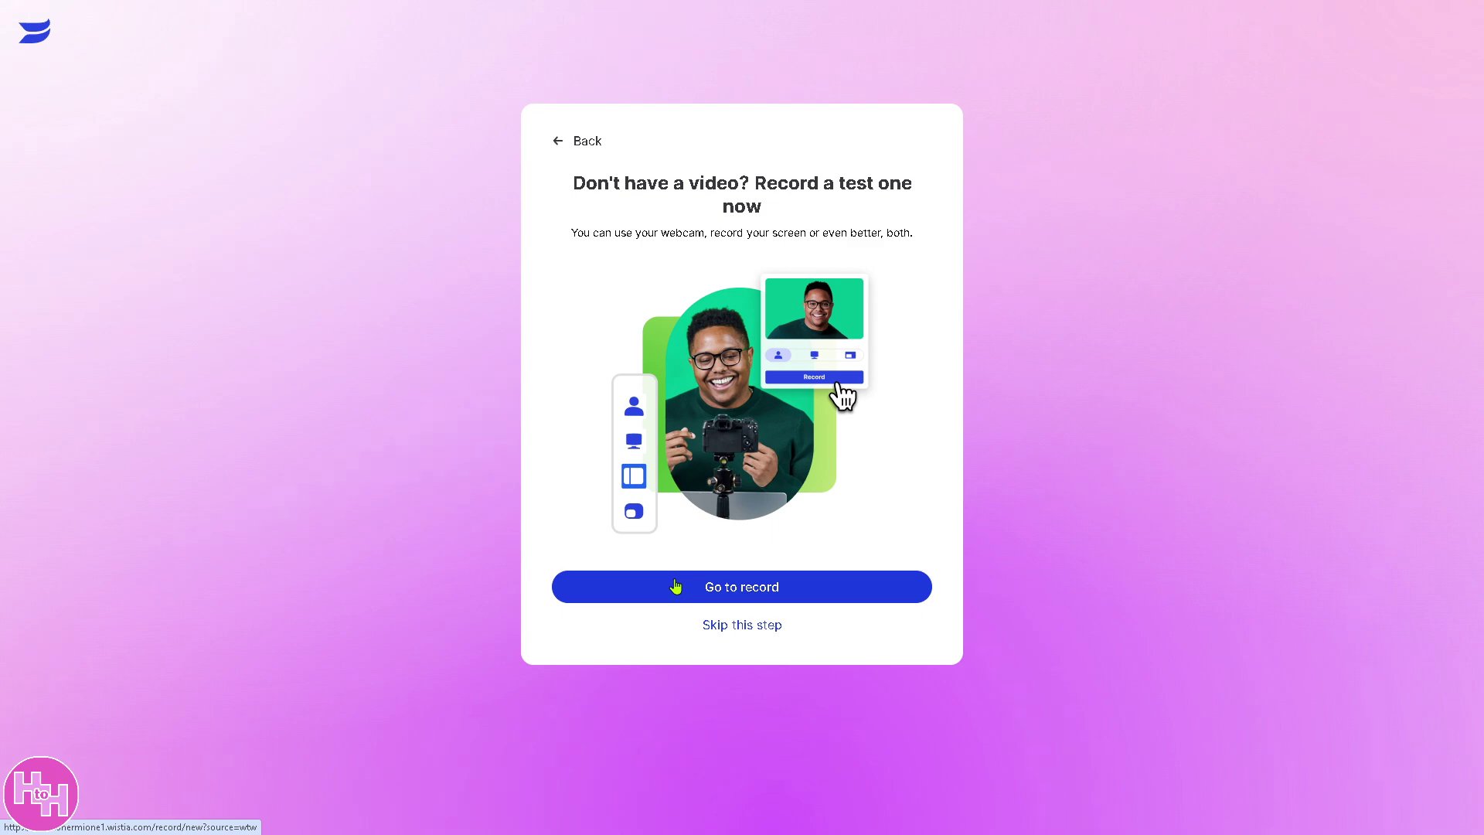
{"action": "left_click", "coordinate": [754, 626]}
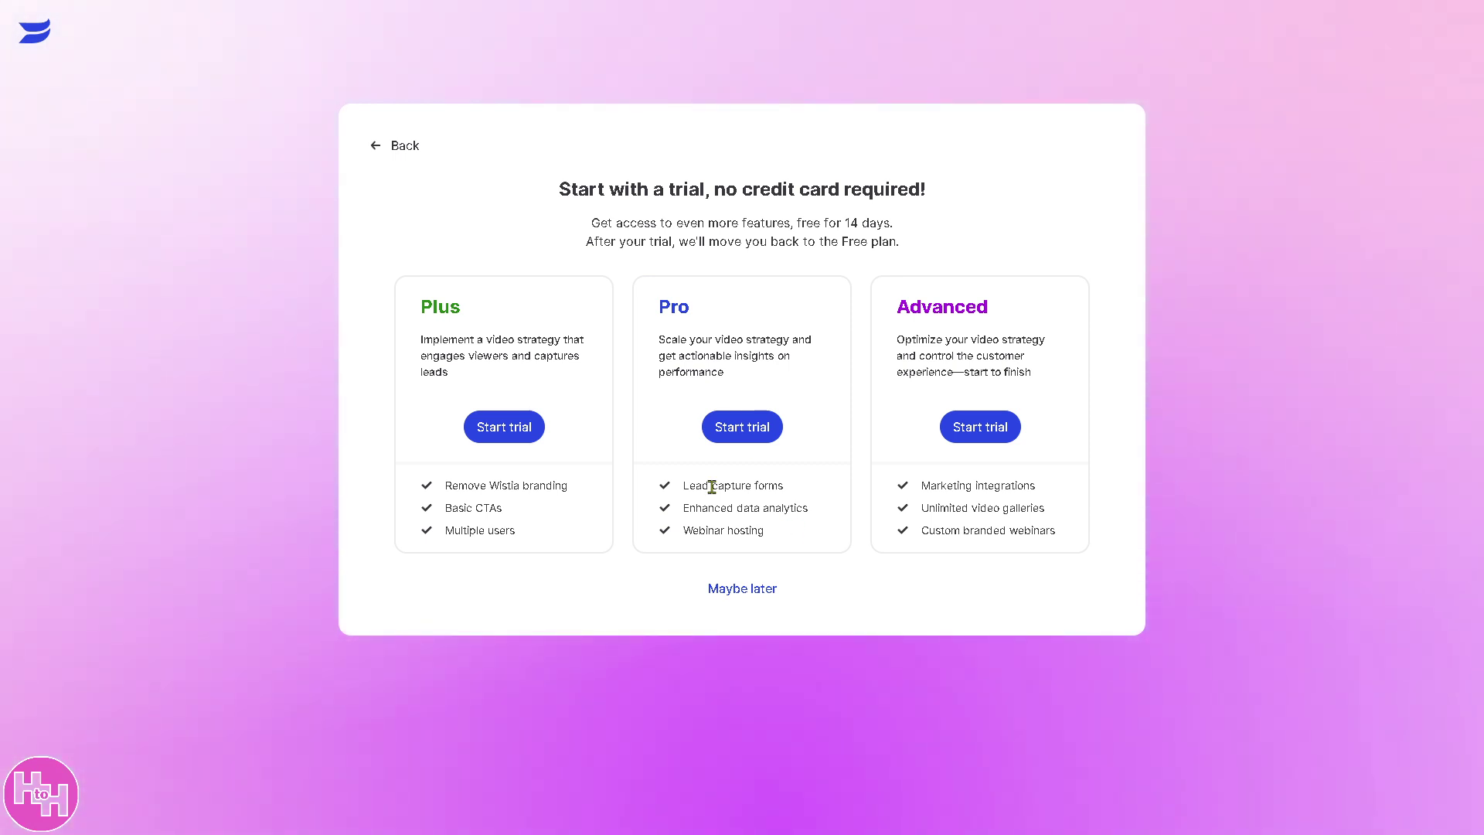
{"action": "left_click", "coordinate": [753, 599]}
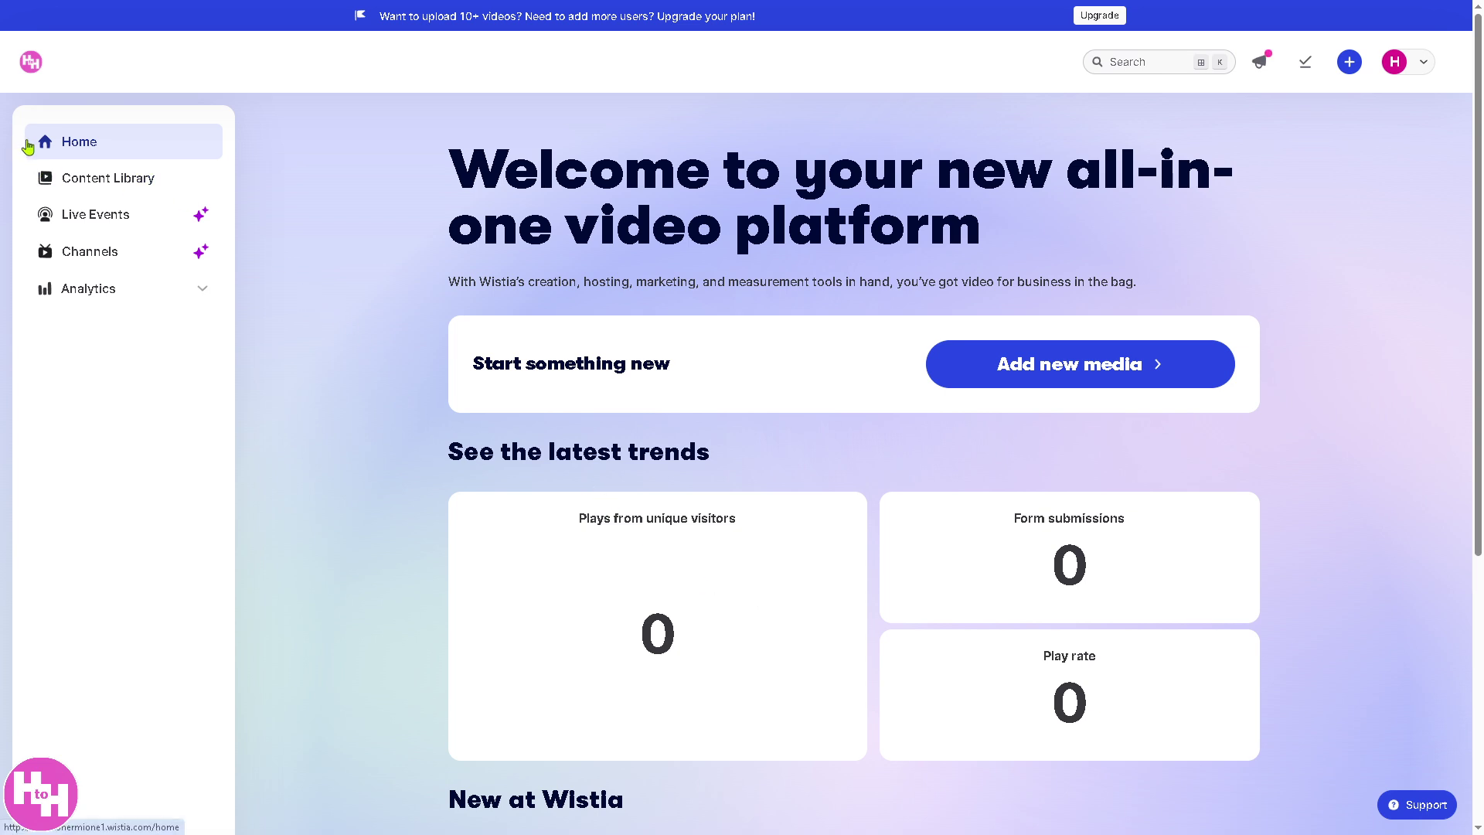
Browse the Home dashboard's analytics reports, then go to the Content Library.
{"action": "left_click", "coordinate": [116, 289]}
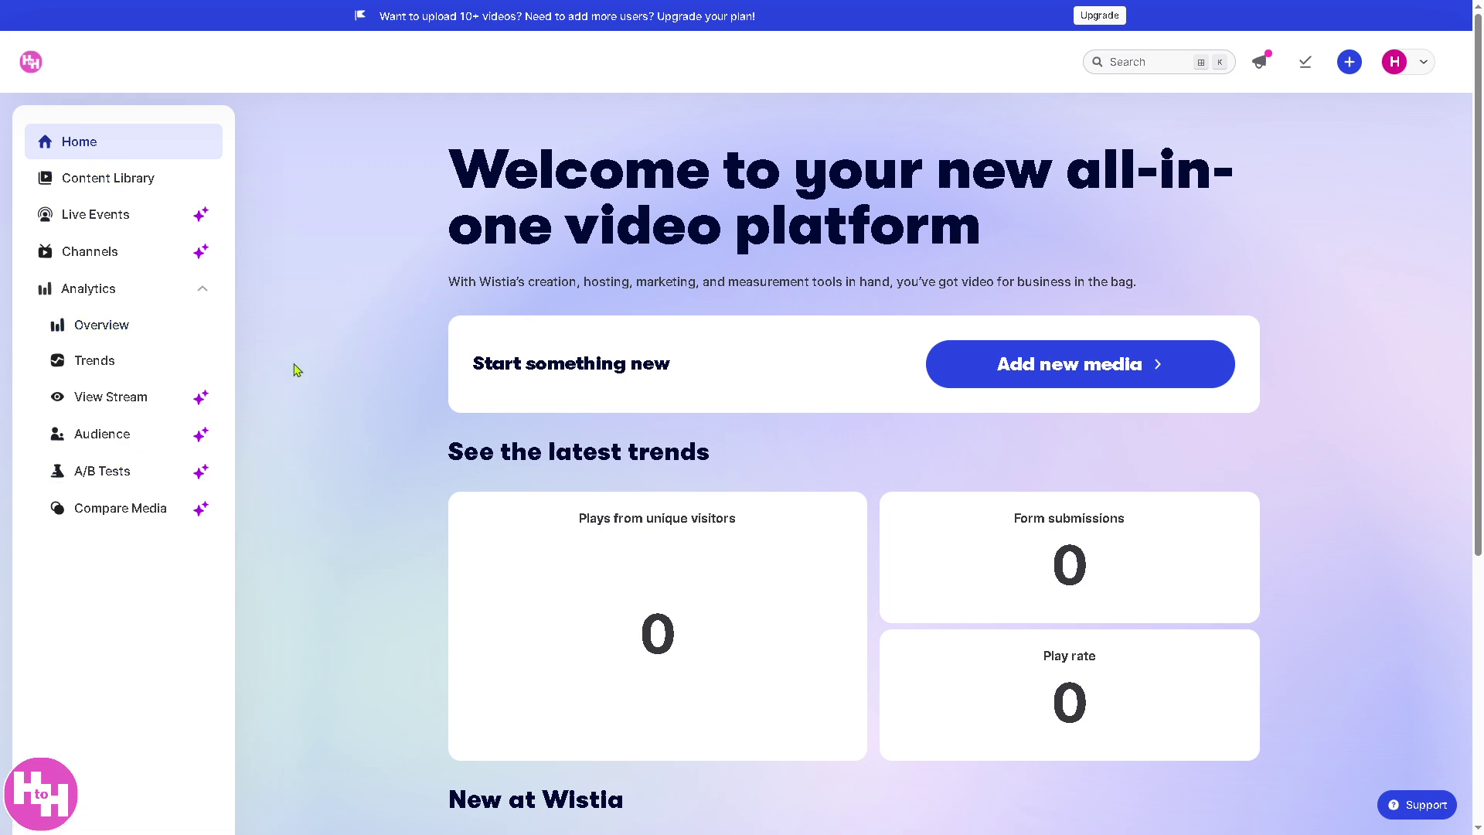
{"action": "scroll", "coordinate": [384, 374], "scroll_direction": "down", "scroll_amount": 3}
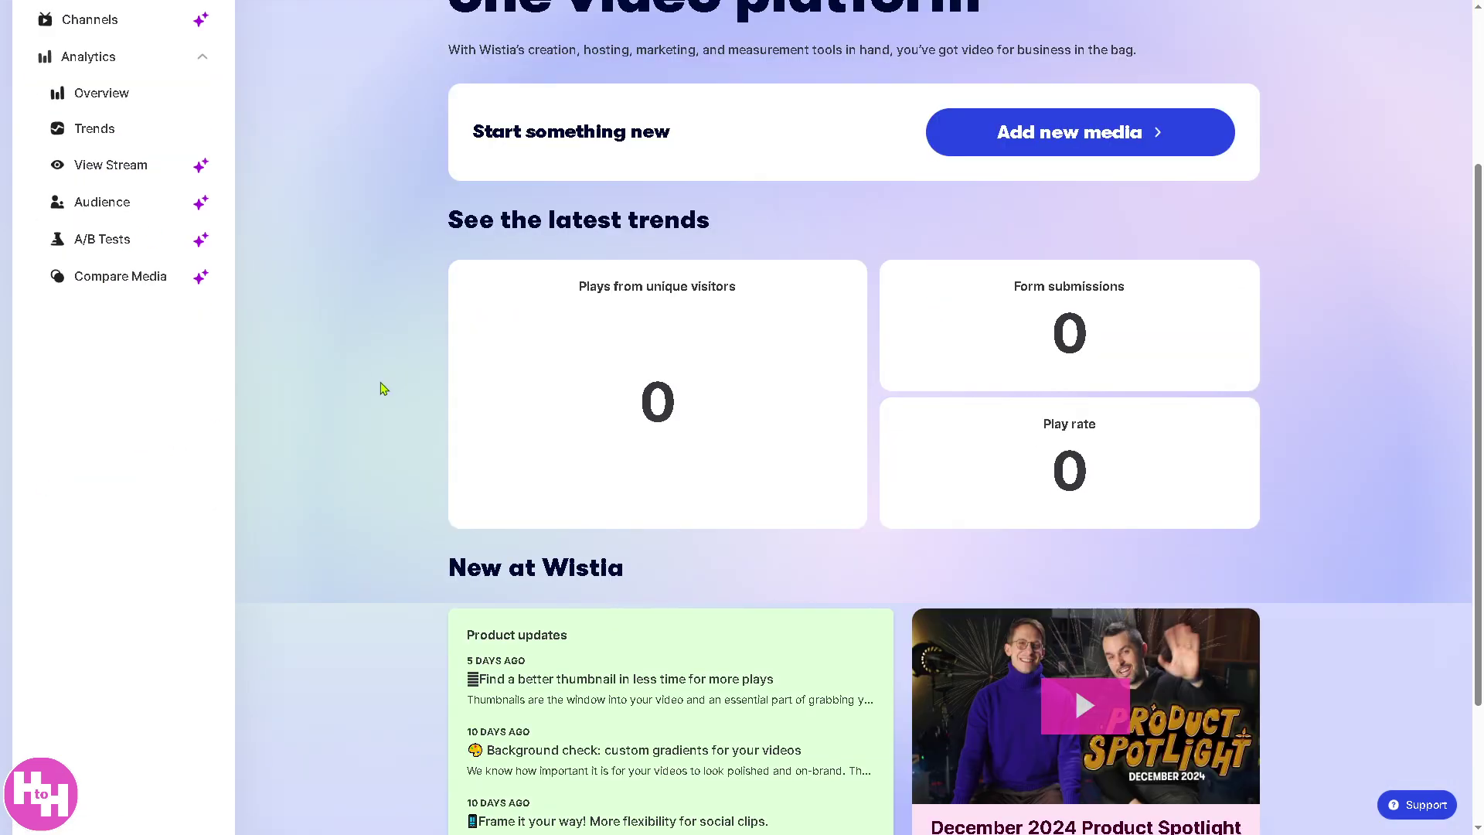
{"action": "scroll", "coordinate": [365, 383], "scroll_direction": "down", "scroll_amount": 2}
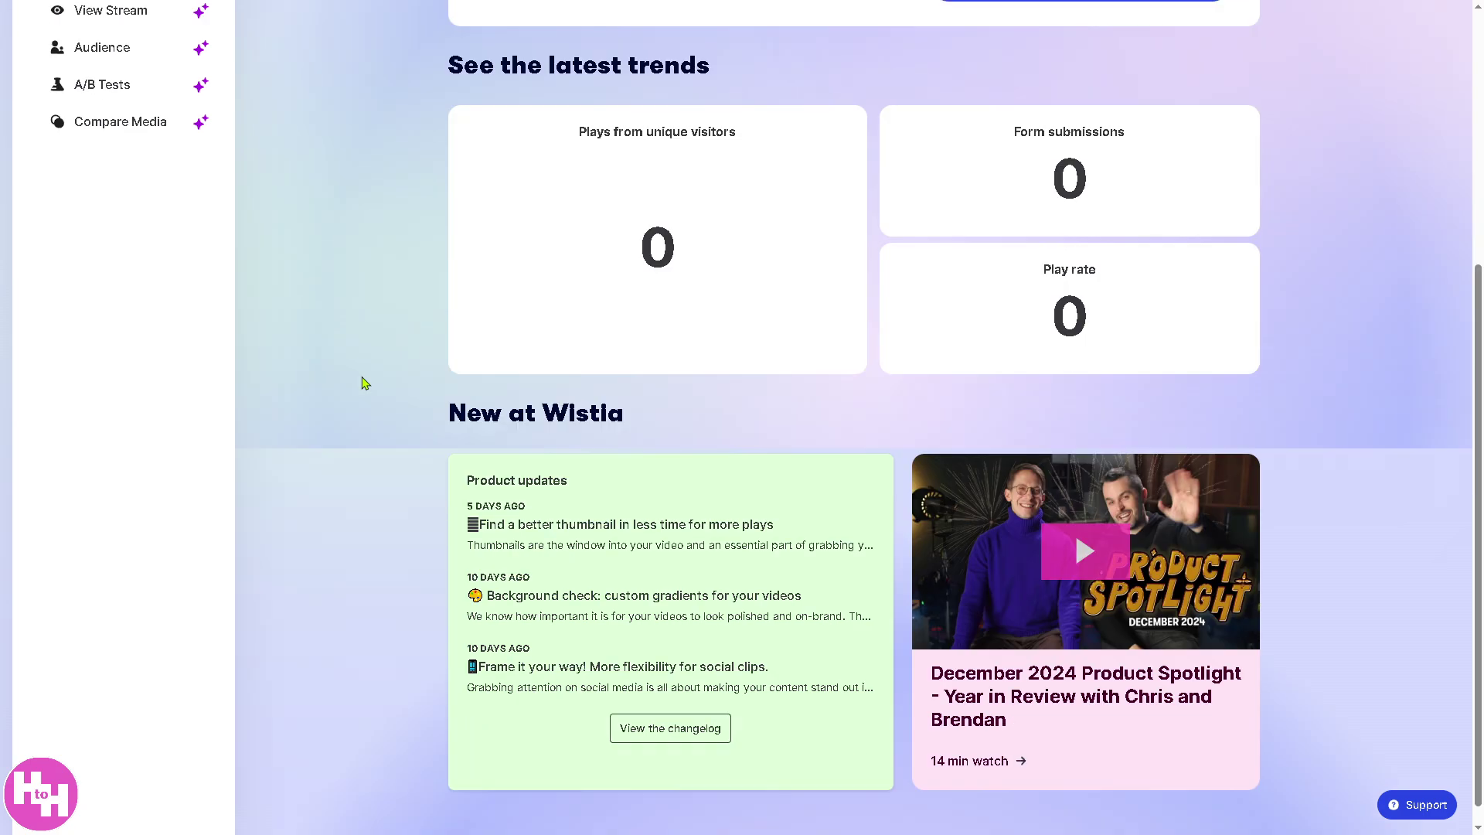
{"action": "scroll", "coordinate": [372, 384], "scroll_direction": "up", "scroll_amount": 1}
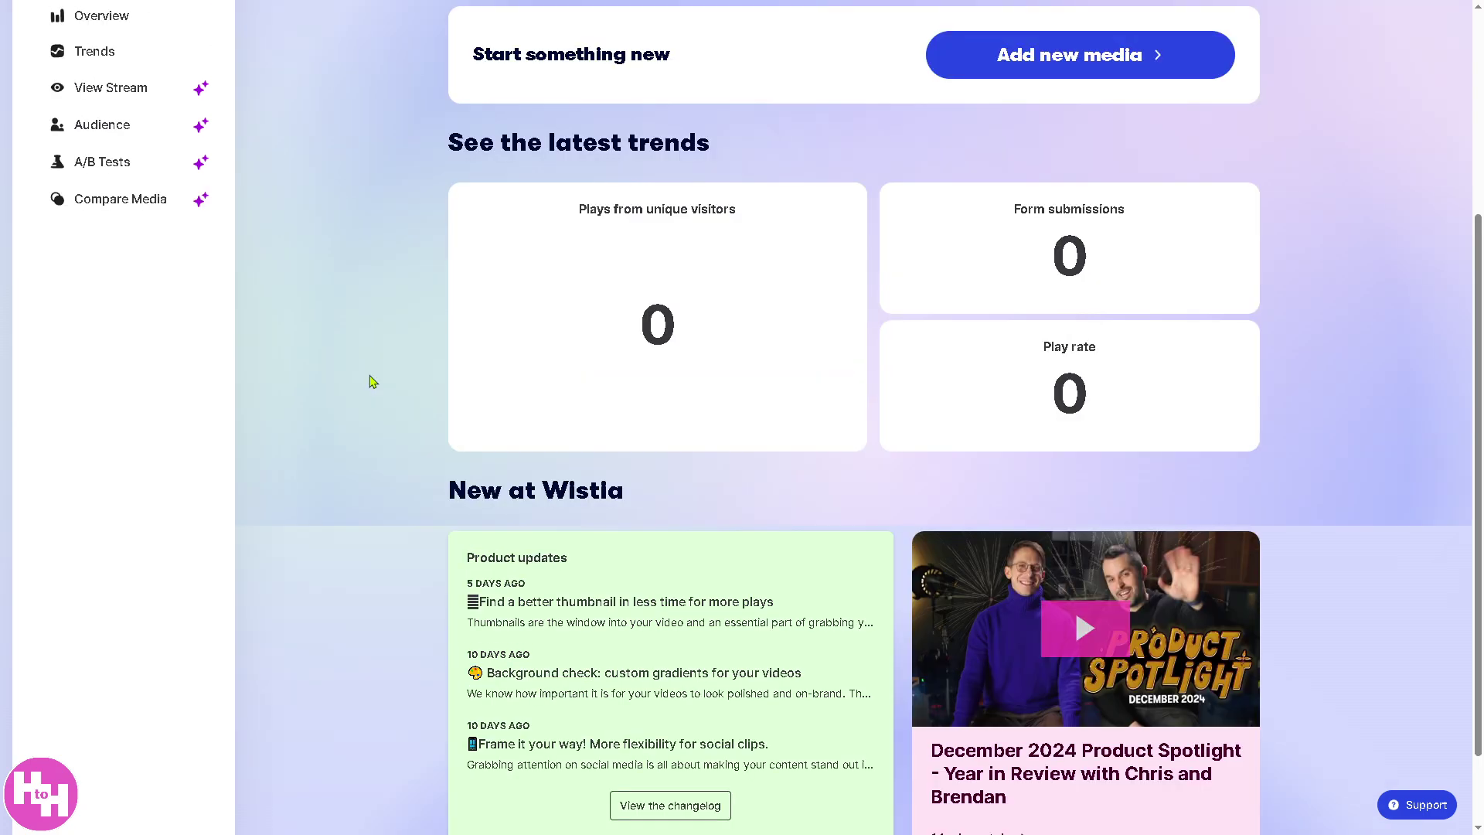
{"action": "scroll", "coordinate": [370, 378], "scroll_direction": "up", "scroll_amount": 3}
{"action": "scroll", "coordinate": [367, 376], "scroll_direction": "down", "scroll_amount": 1}
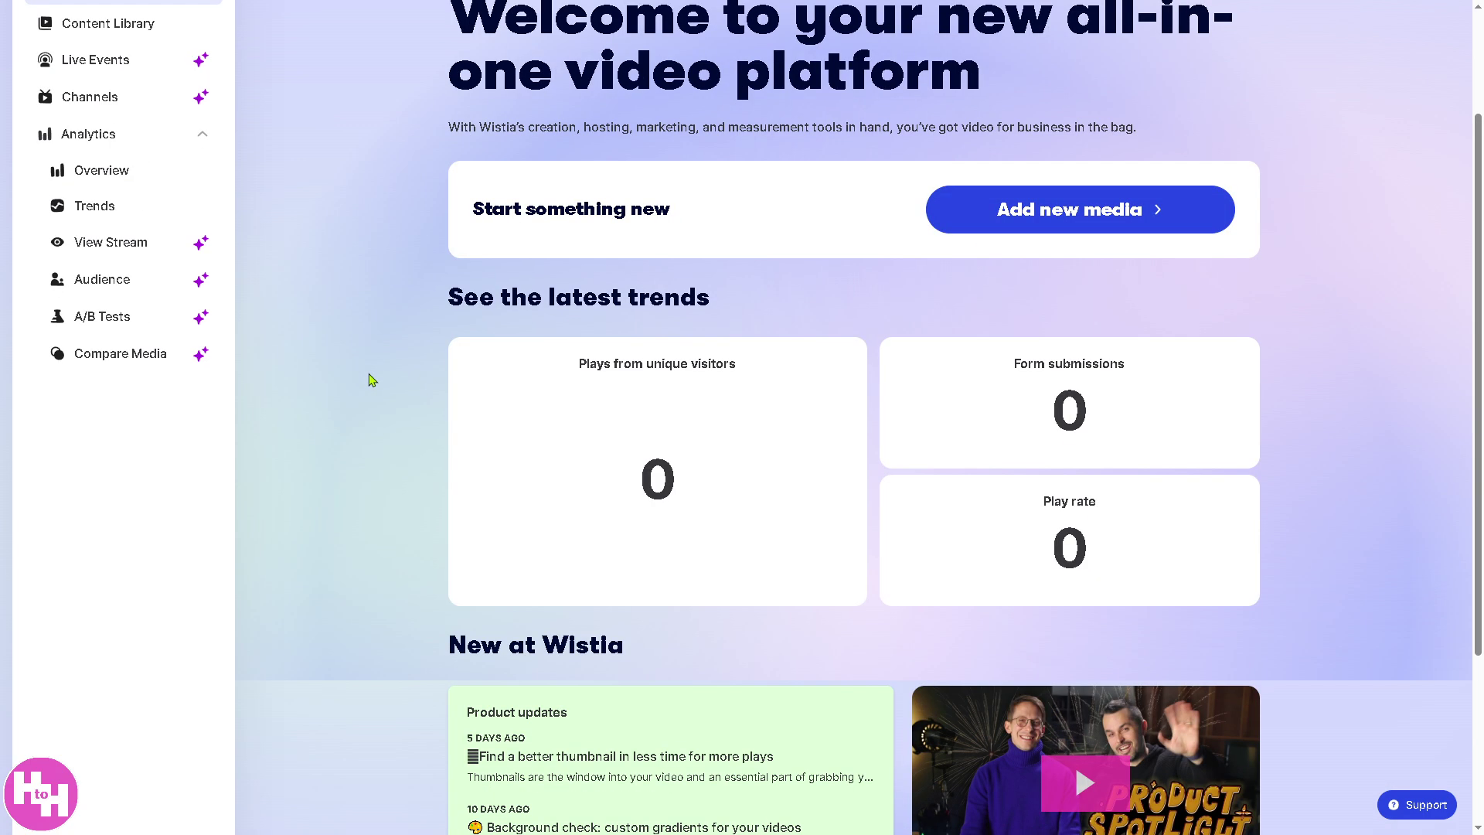
{"action": "scroll", "coordinate": [401, 338], "scroll_direction": "up", "scroll_amount": 3}
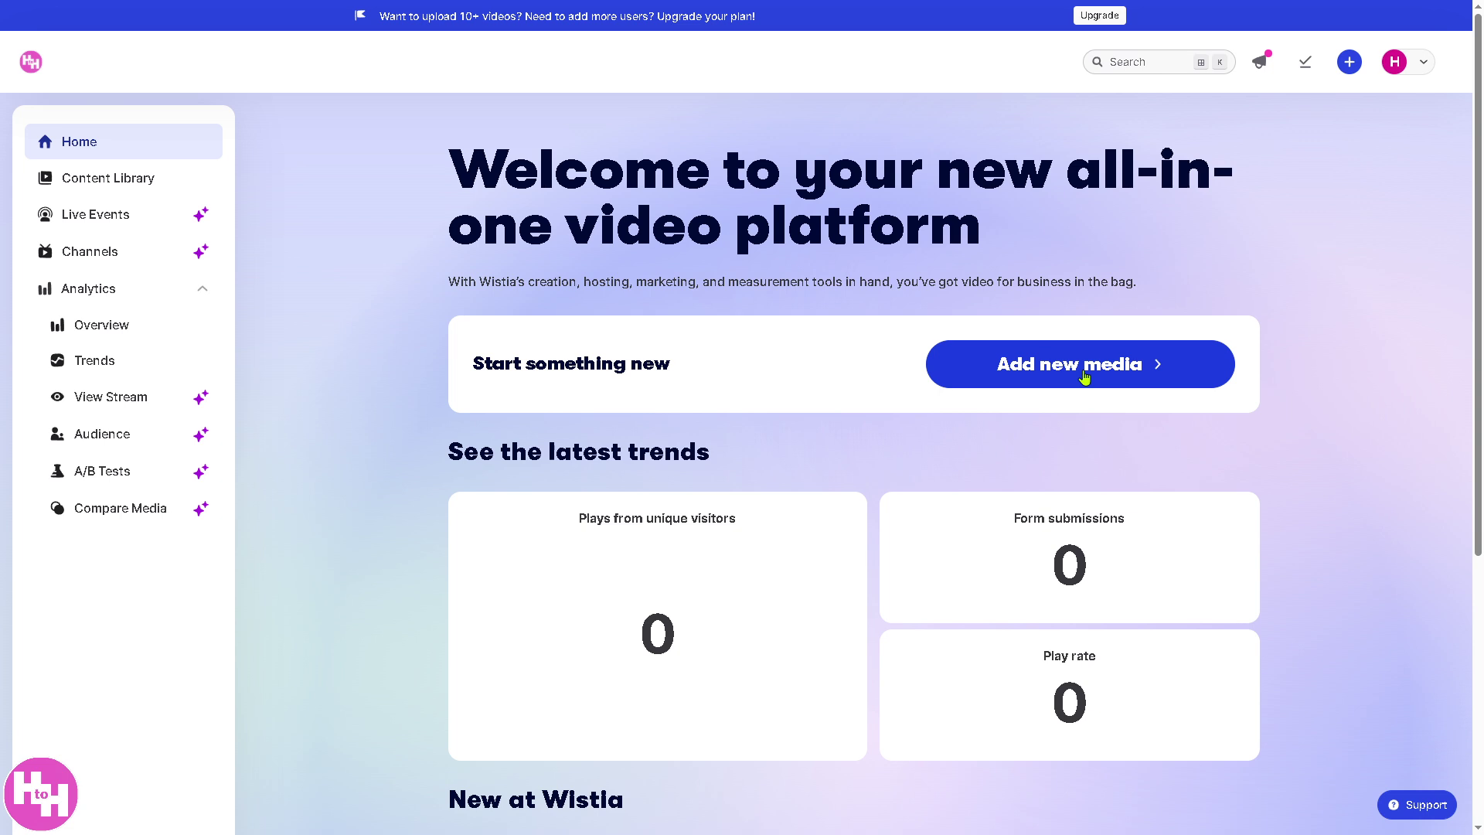
{"action": "left_click", "coordinate": [116, 190]}
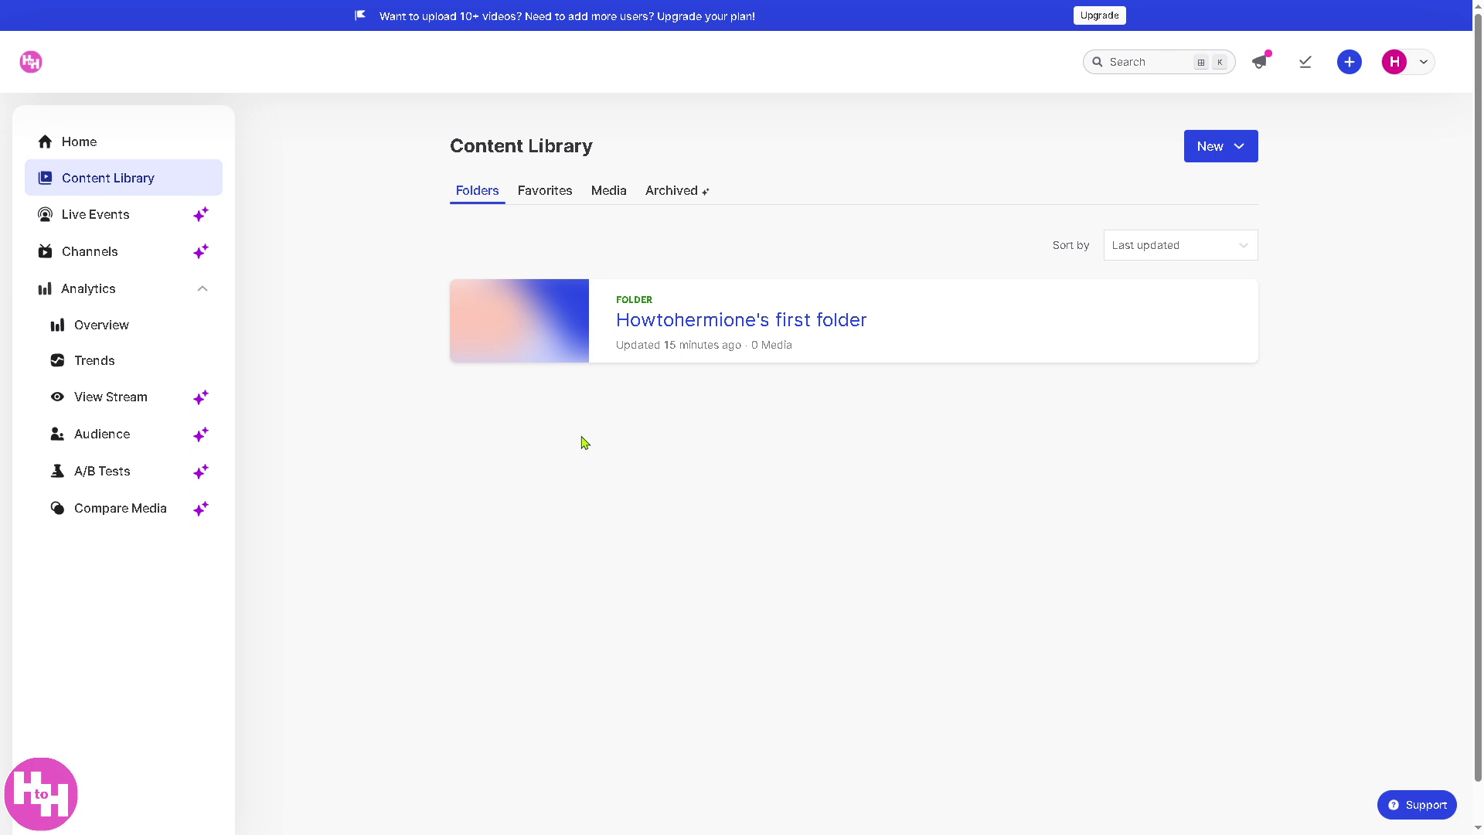
Check the Favorites, Media and Archived tabs, then choose New > Import from URL.
{"action": "left_click", "coordinate": [539, 197]}
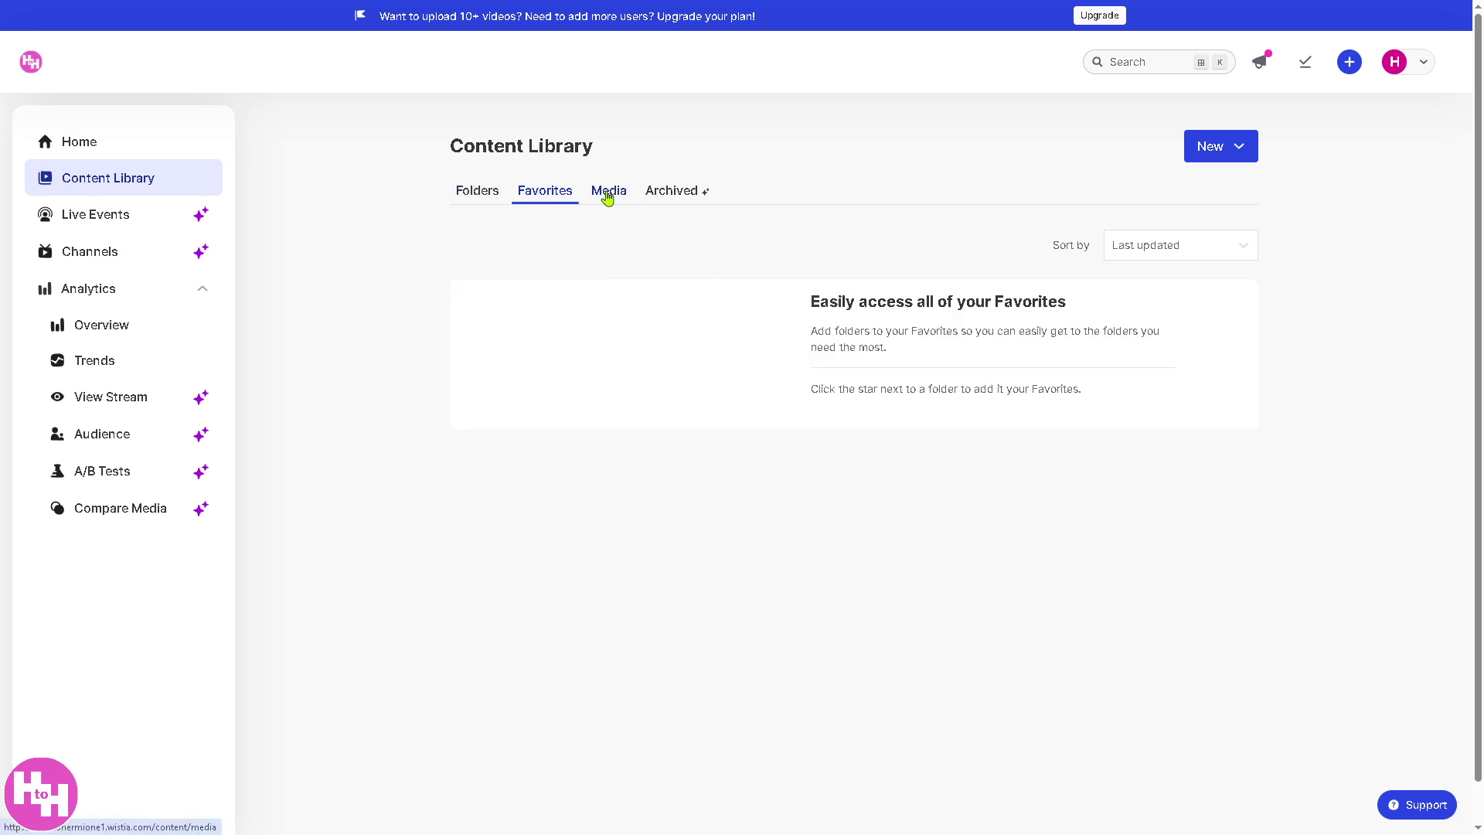
{"action": "left_click", "coordinate": [608, 198]}
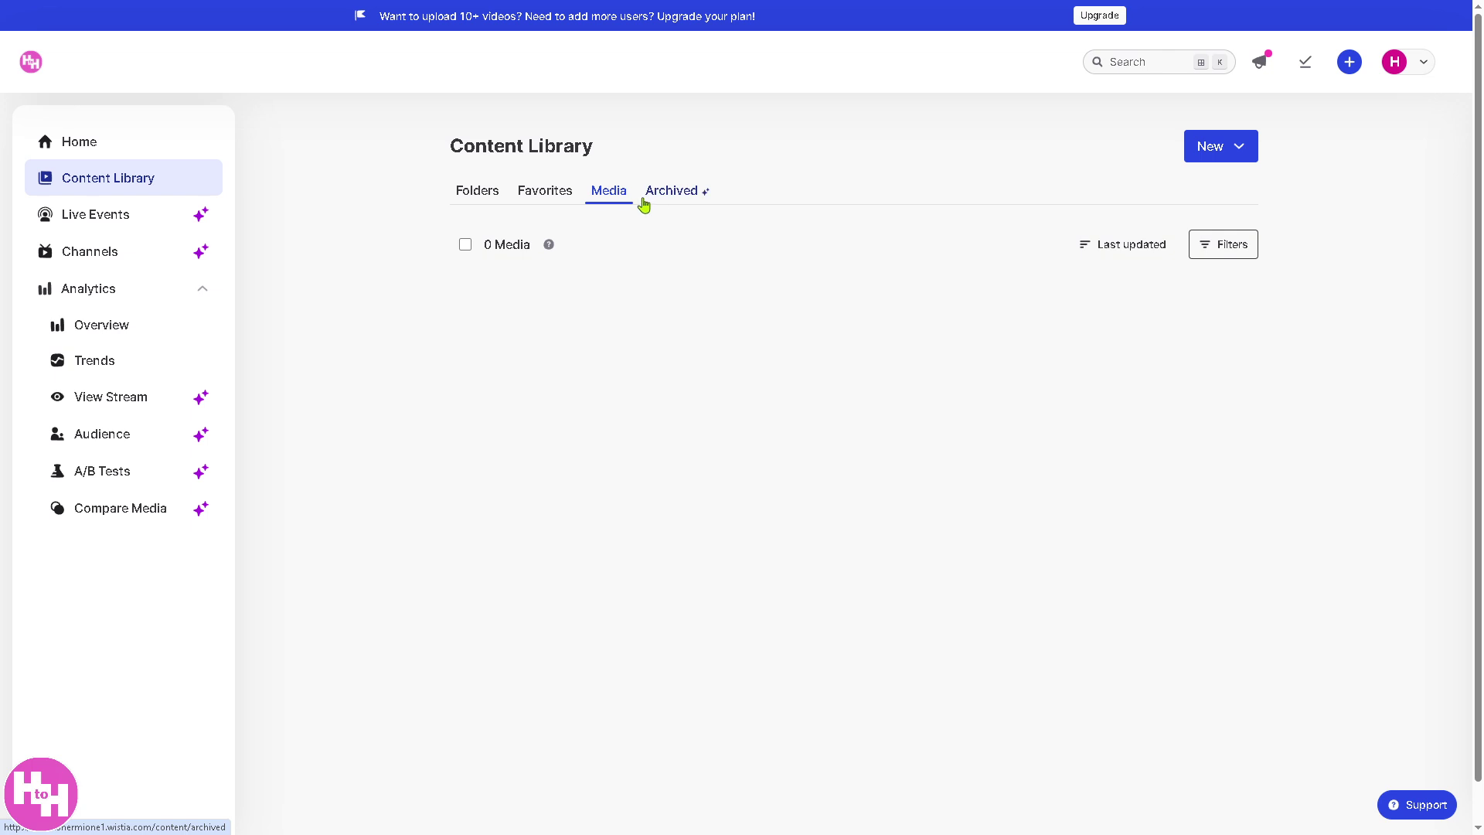
{"action": "left_click", "coordinate": [672, 195]}
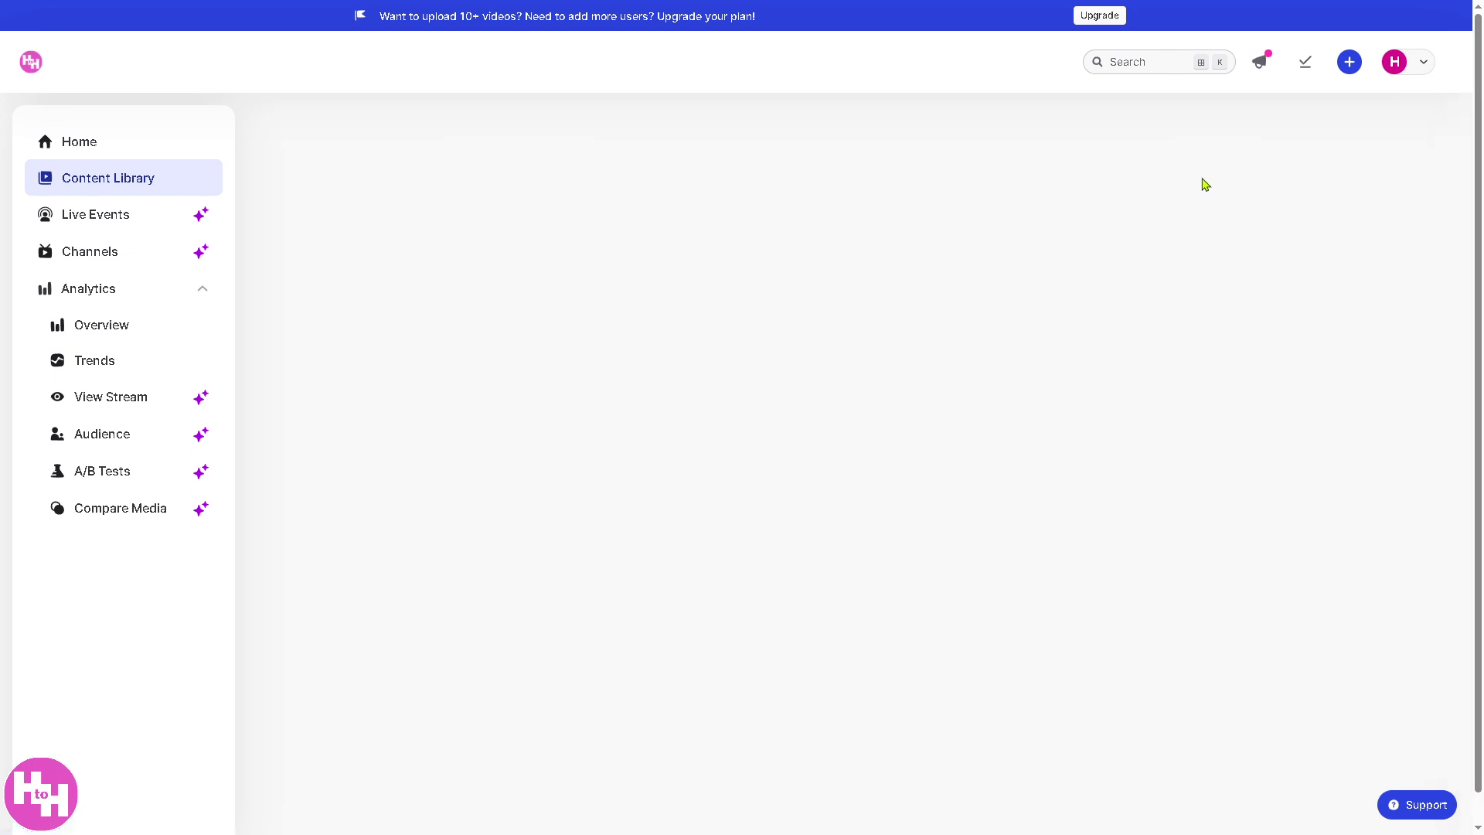
{"action": "left_click", "coordinate": [1236, 154]}
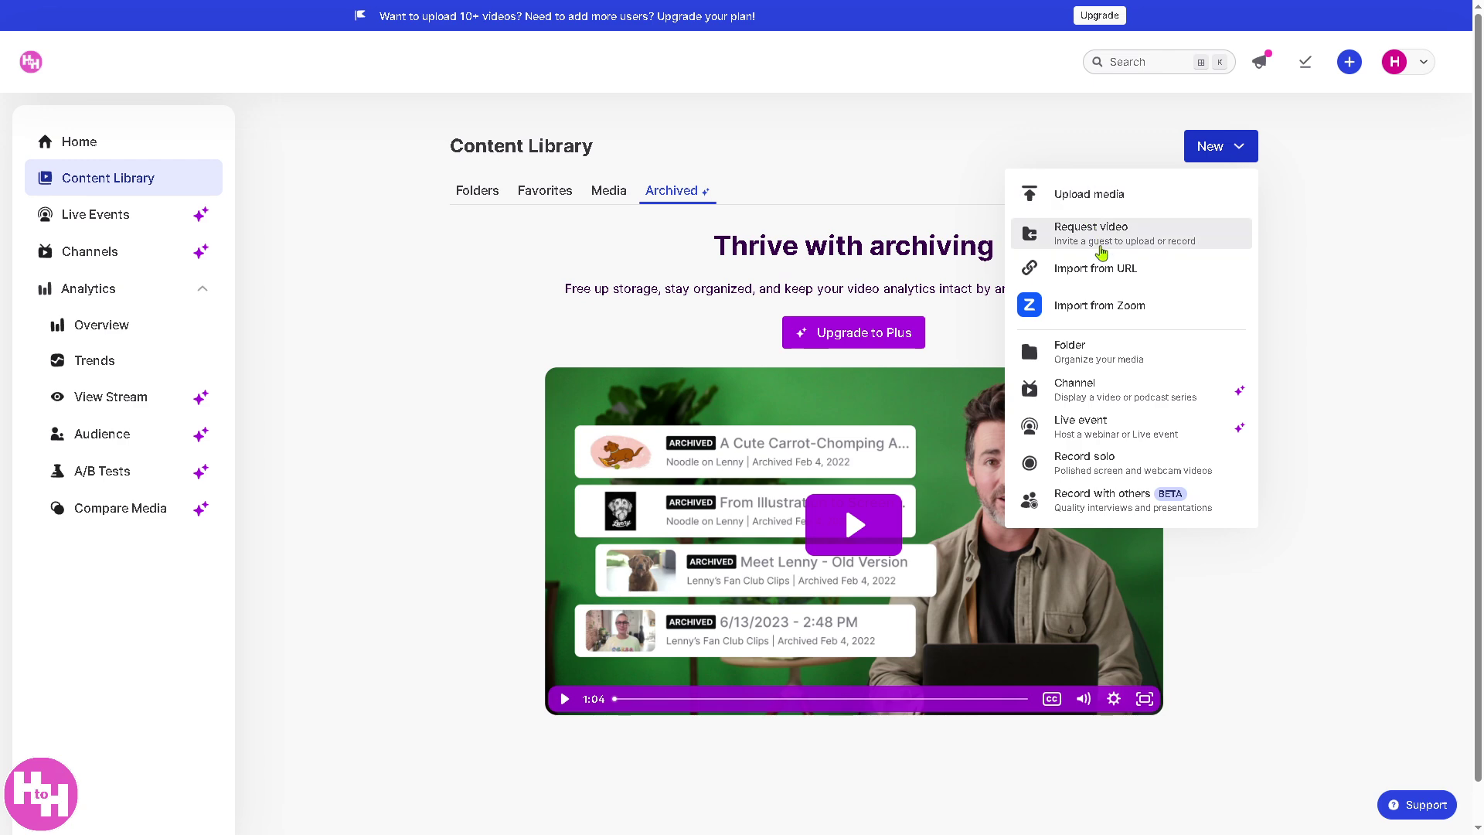
{"action": "left_click", "coordinate": [1130, 272]}
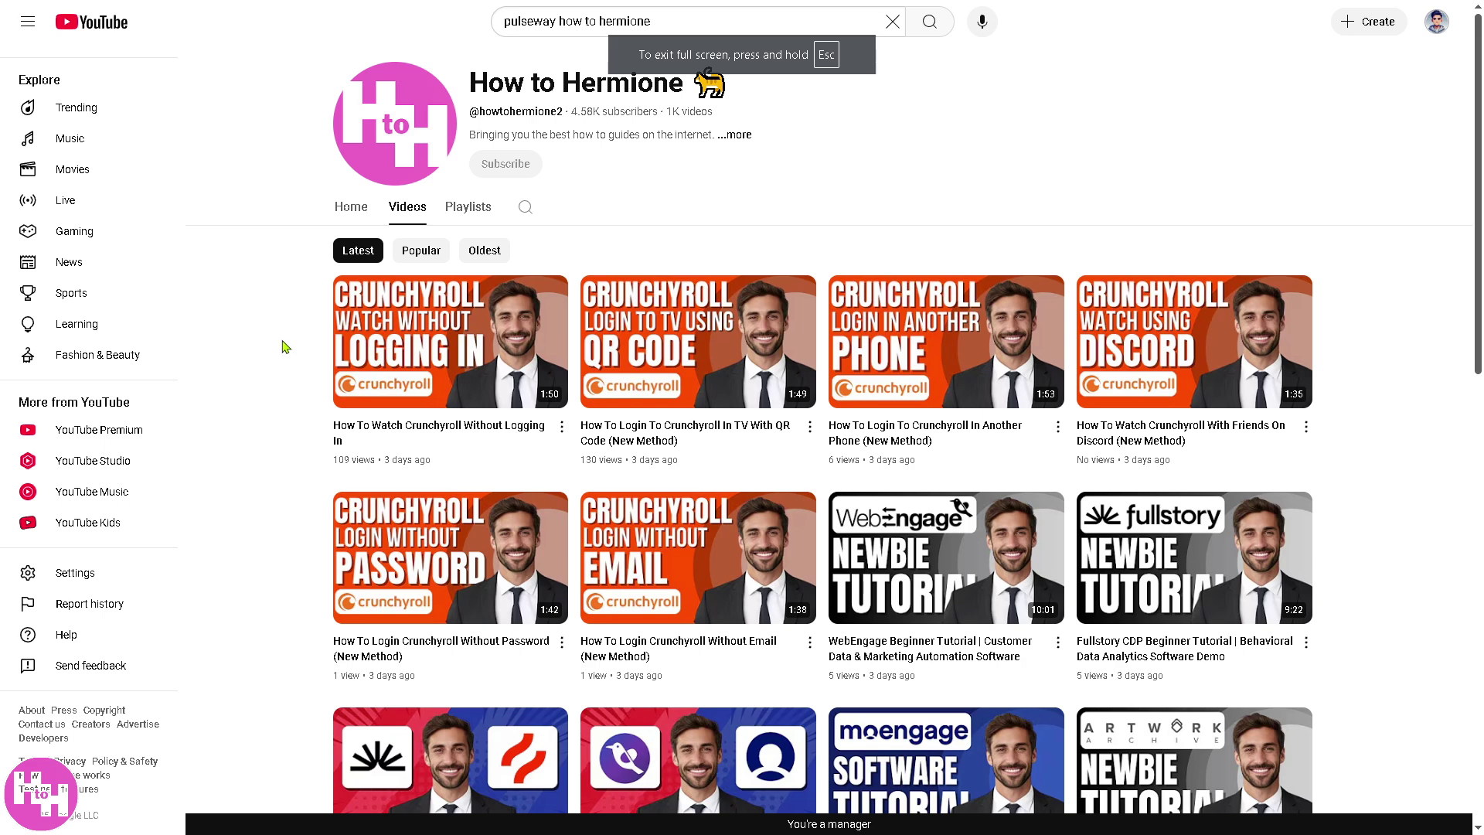
Copy the share link of the channel's first video, How To Watch Crunchyroll Without Logging In.
{"action": "left_click", "coordinate": [744, 137]}
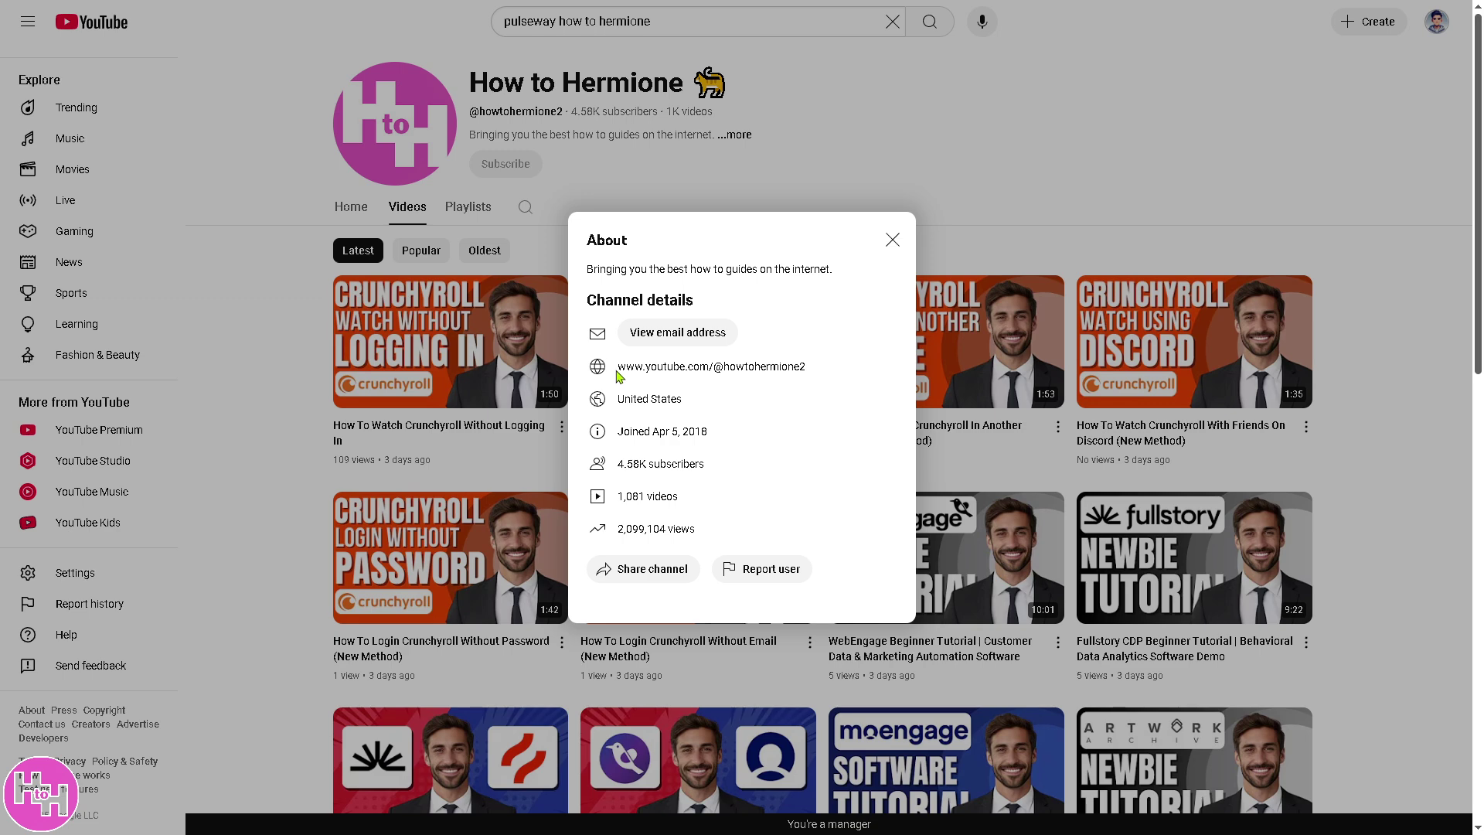
{"action": "left_click", "coordinate": [892, 239]}
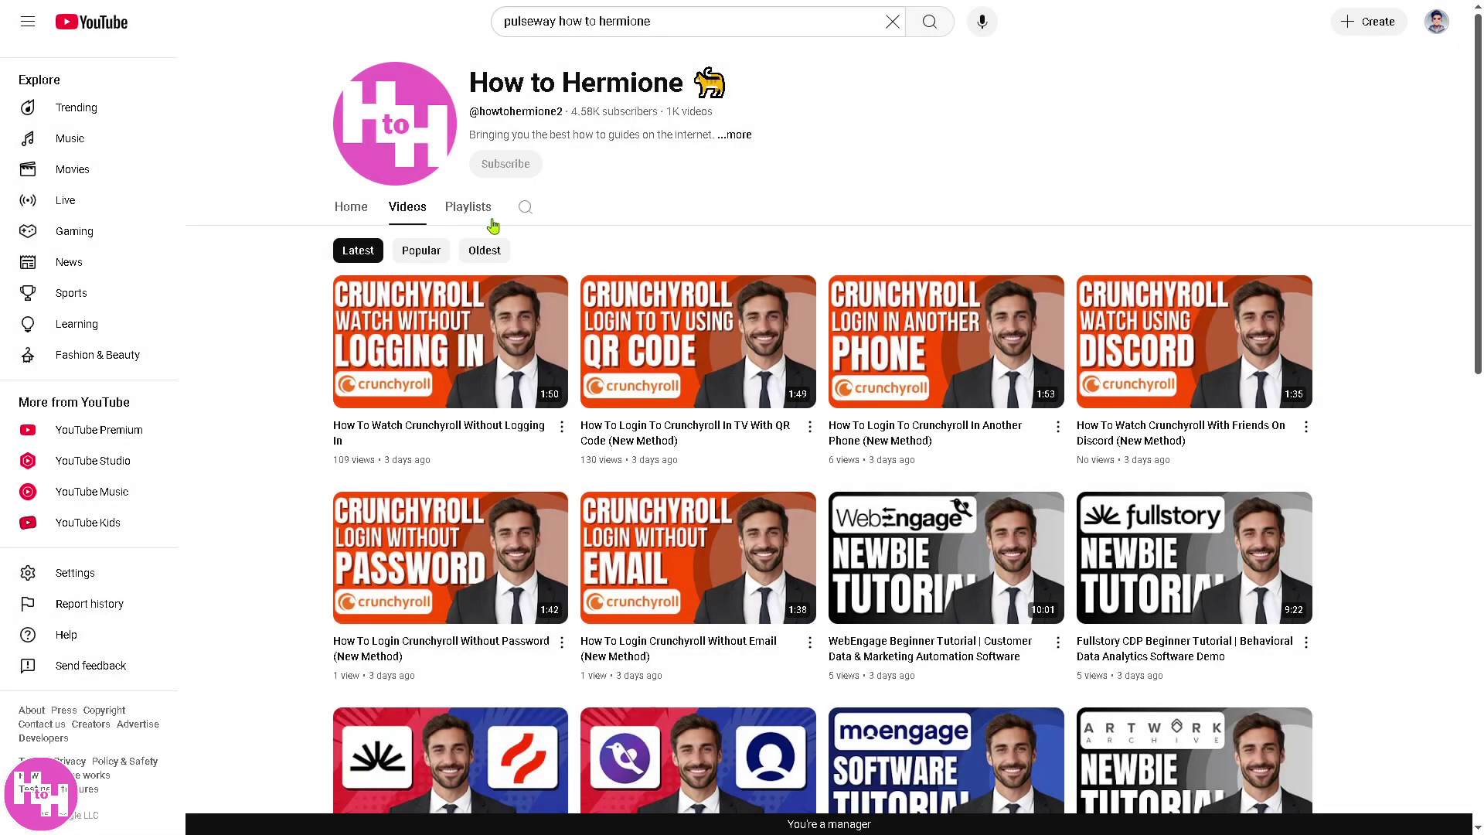
{"action": "left_click", "coordinate": [562, 427]}
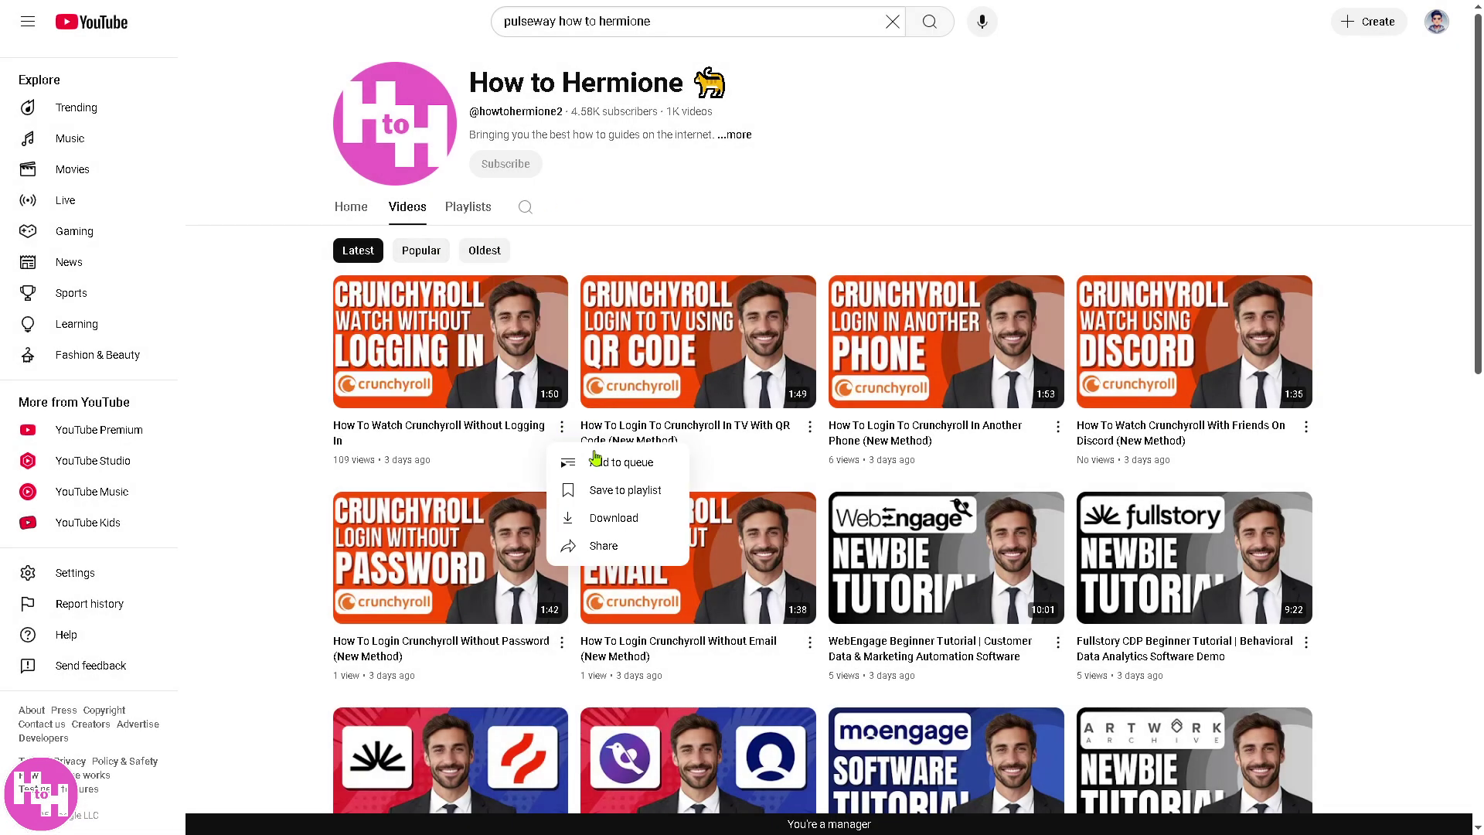
{"action": "left_click", "coordinate": [616, 547]}
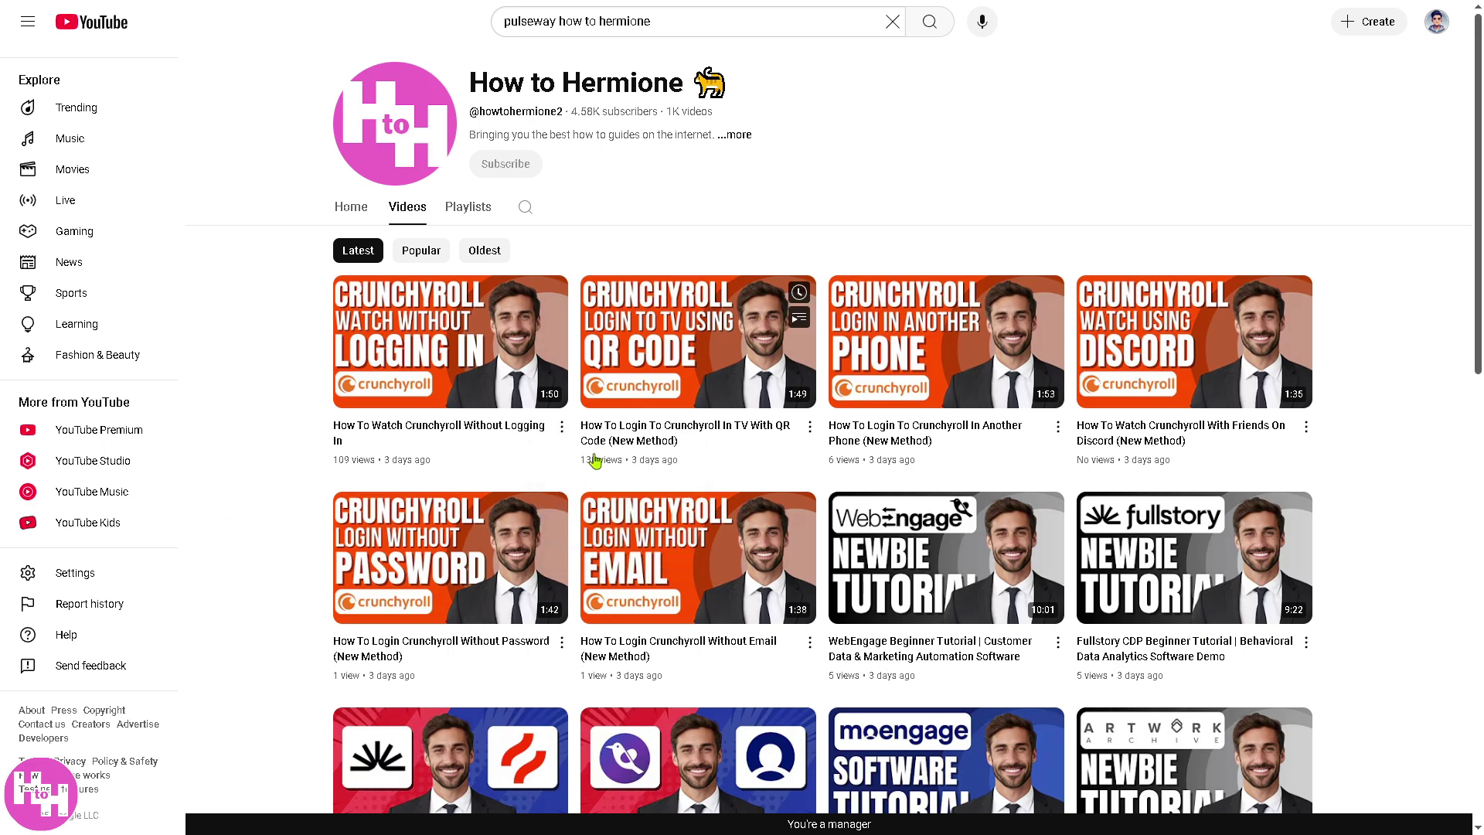
{"action": "left_click", "coordinate": [562, 427]}
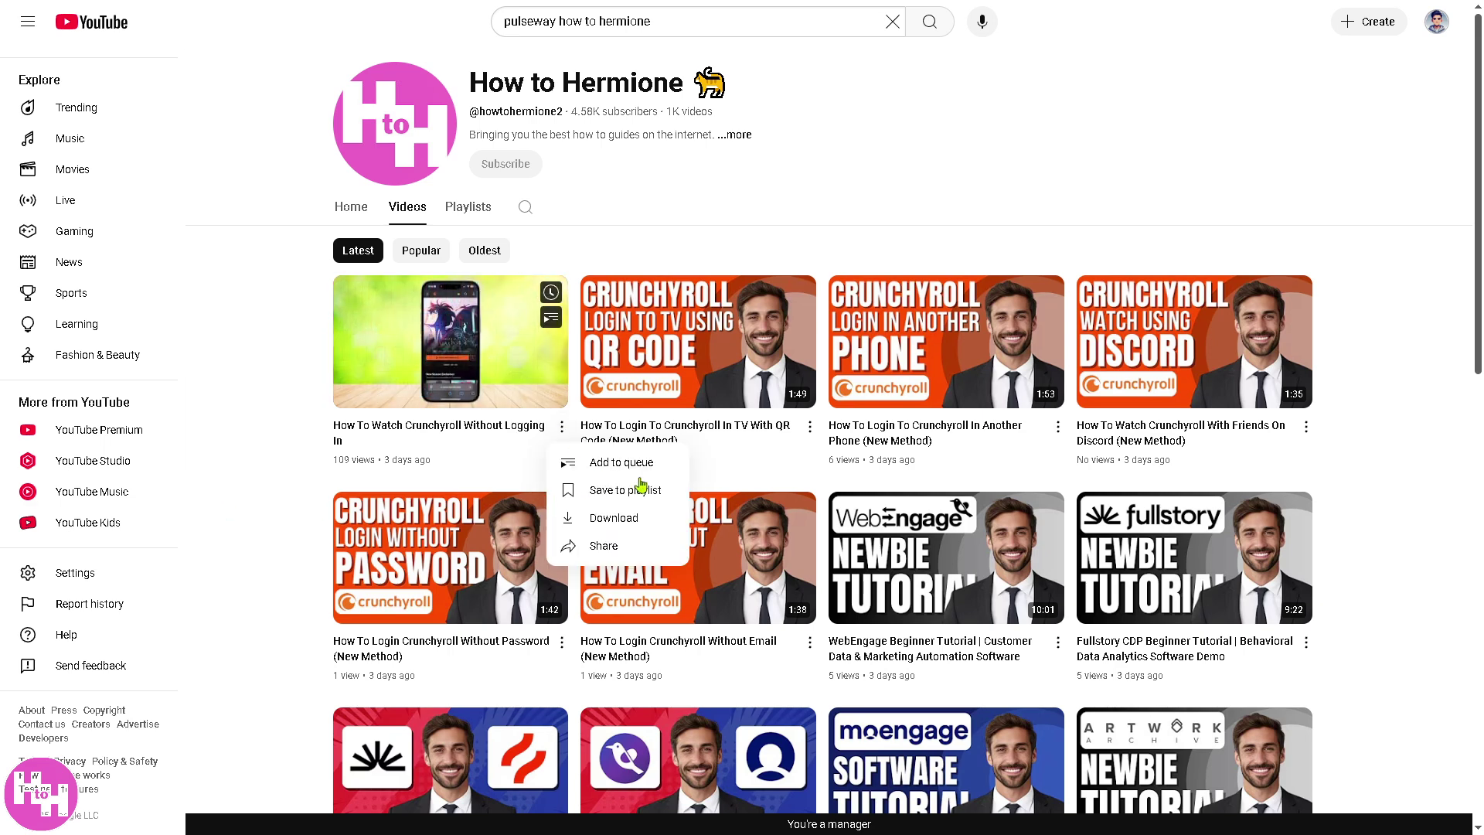
{"action": "left_click", "coordinate": [616, 545]}
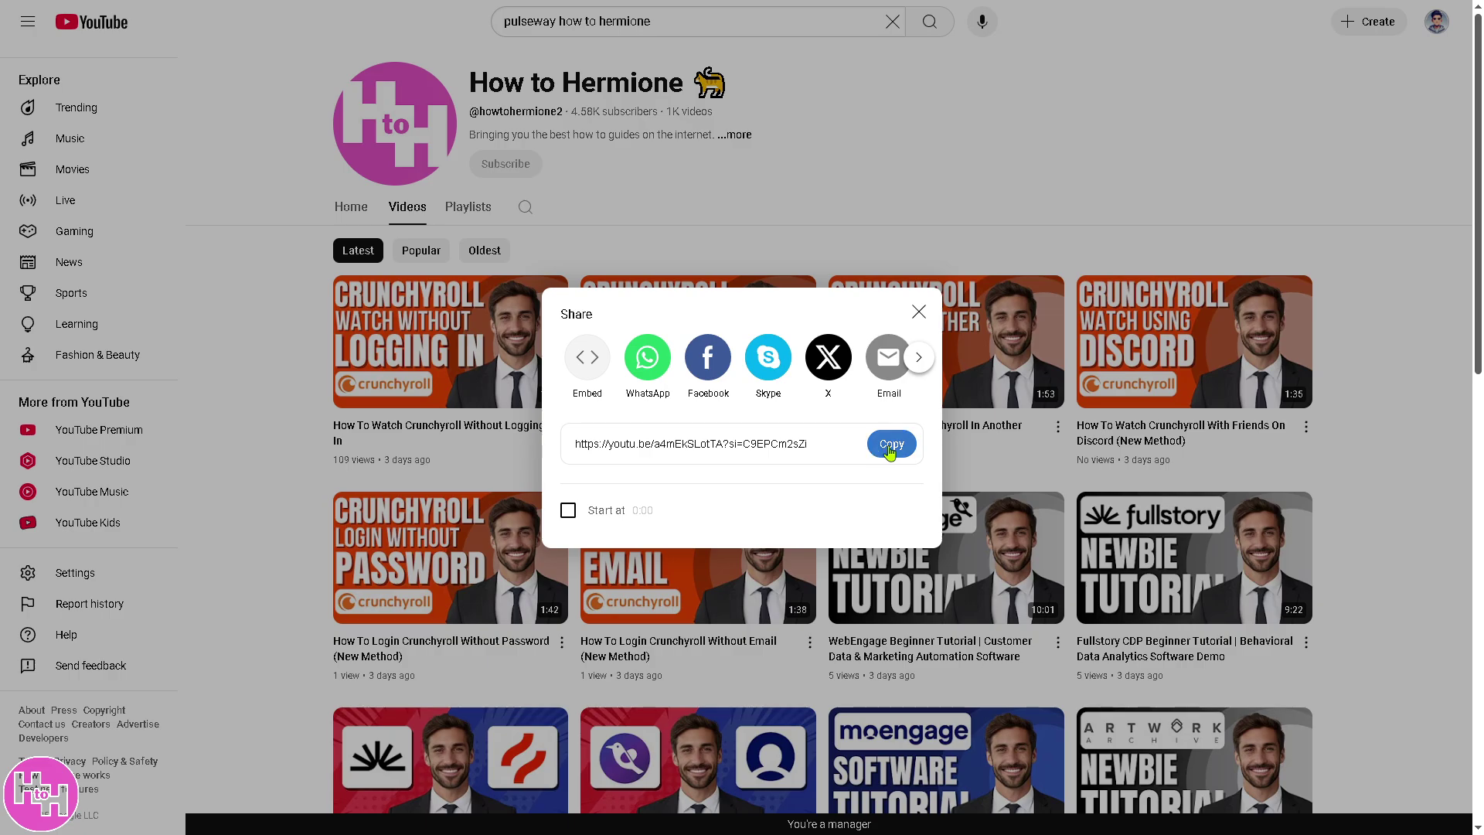
{"action": "left_click", "coordinate": [892, 444]}
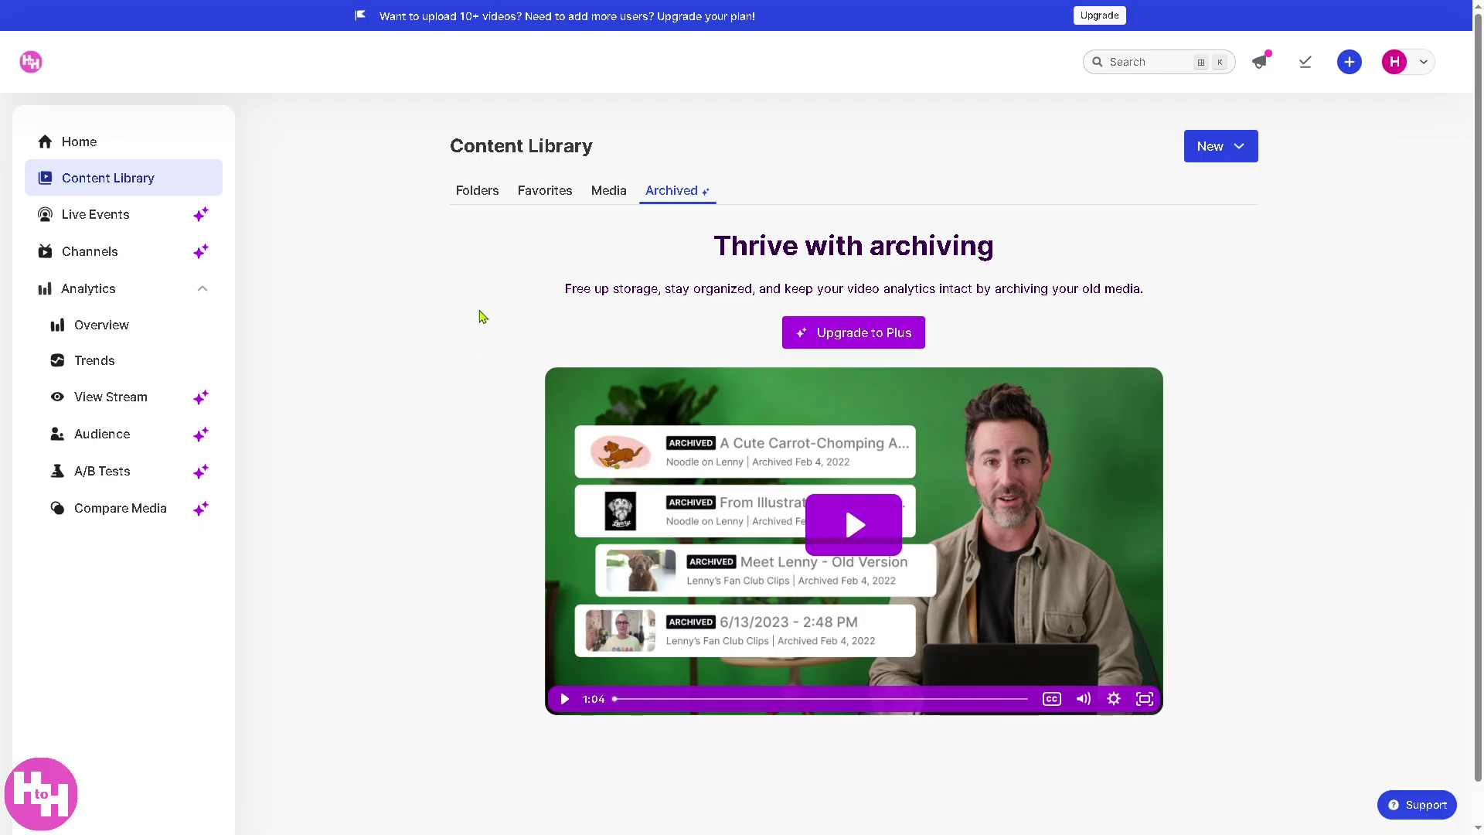
Paste the YouTube link into Import from URL and import it into the first folder.
{"action": "left_click", "coordinate": [1239, 149]}
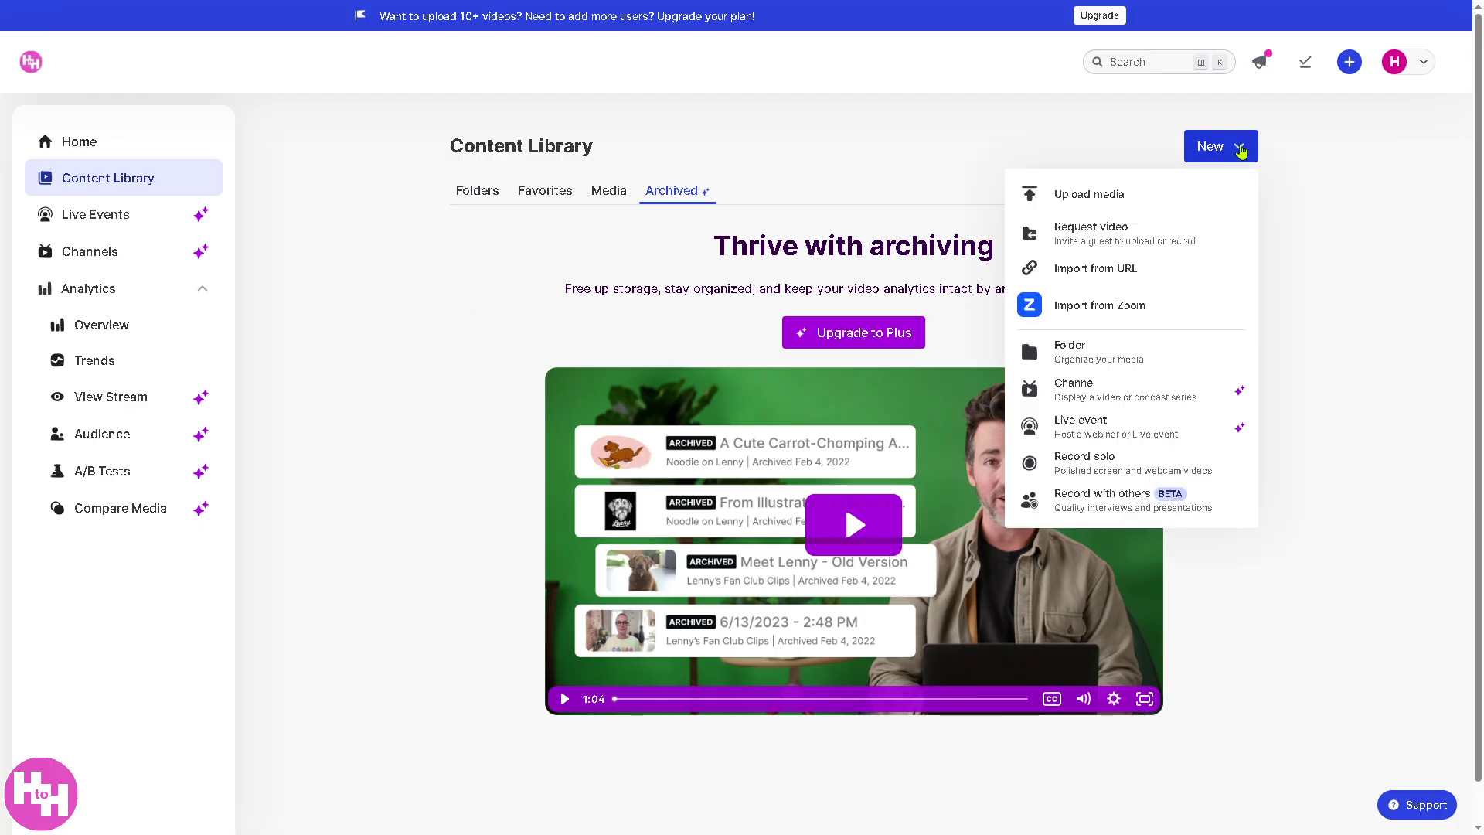
{"action": "left_click", "coordinate": [1122, 268]}
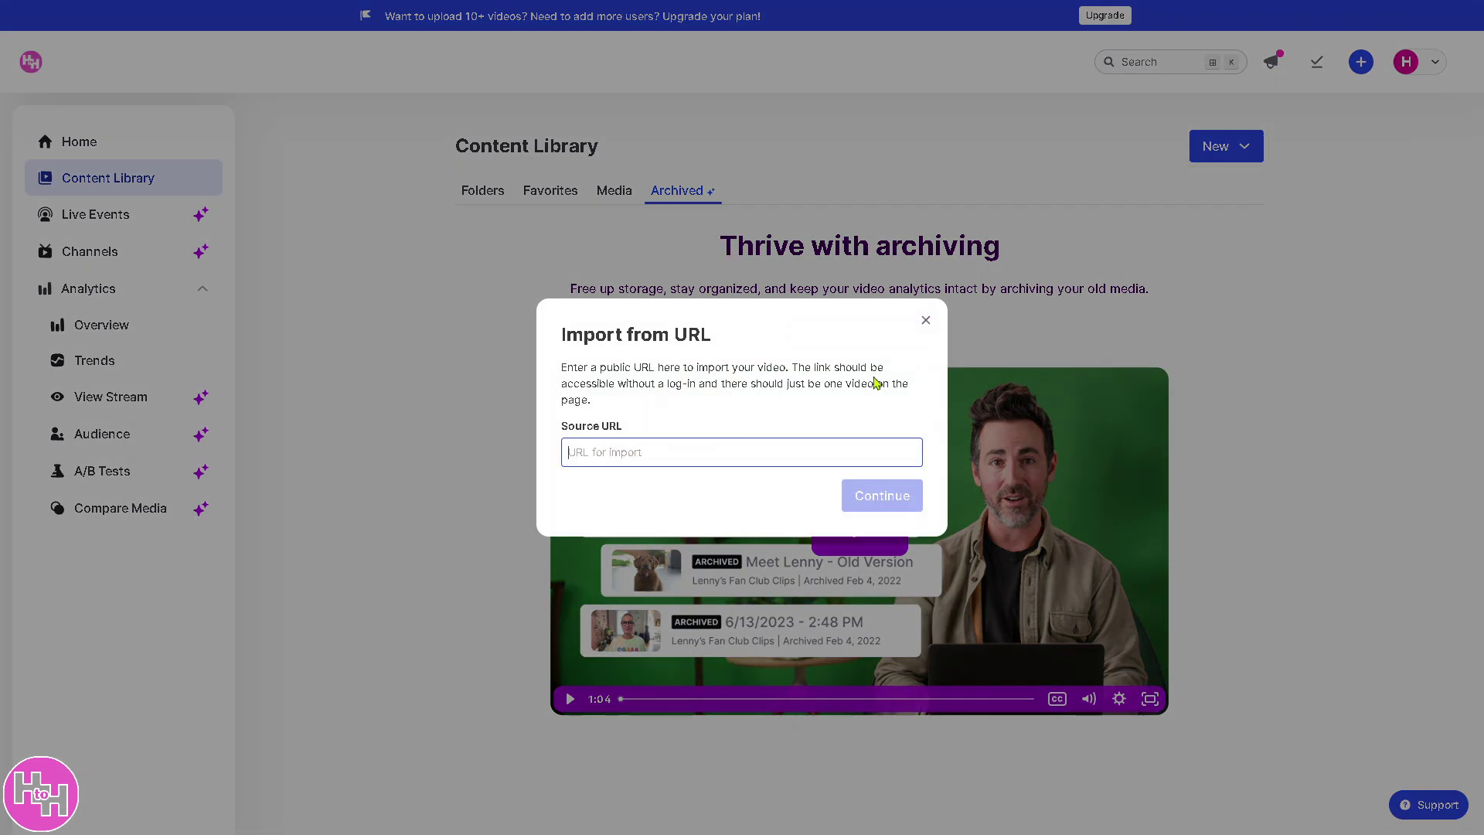
{"action": "key", "text": "ctrl+v"}
{"action": "left_click", "coordinate": [881, 495]}
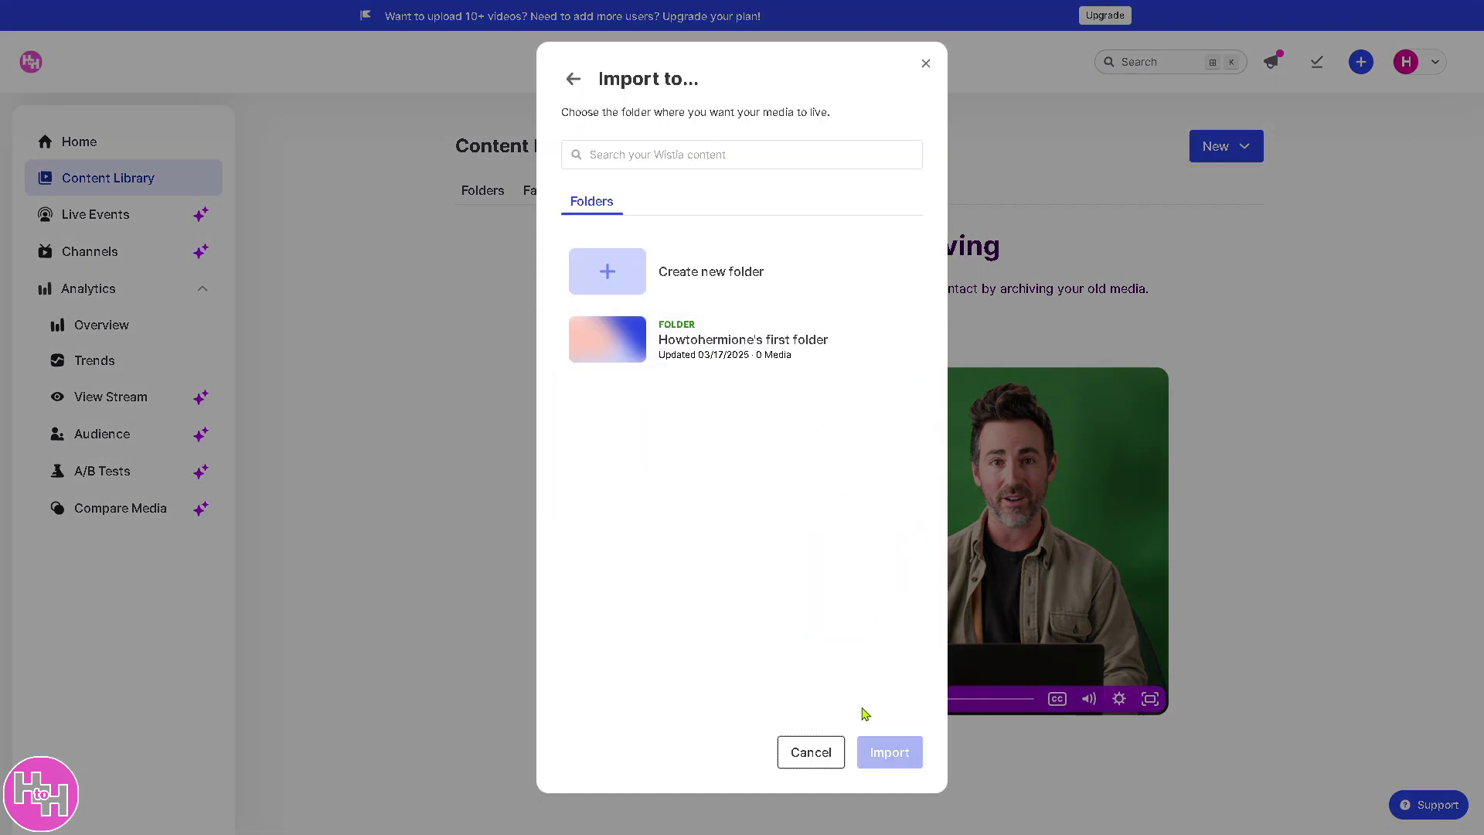
{"action": "left_click", "coordinate": [772, 354]}
{"action": "left_click", "coordinate": [888, 752]}
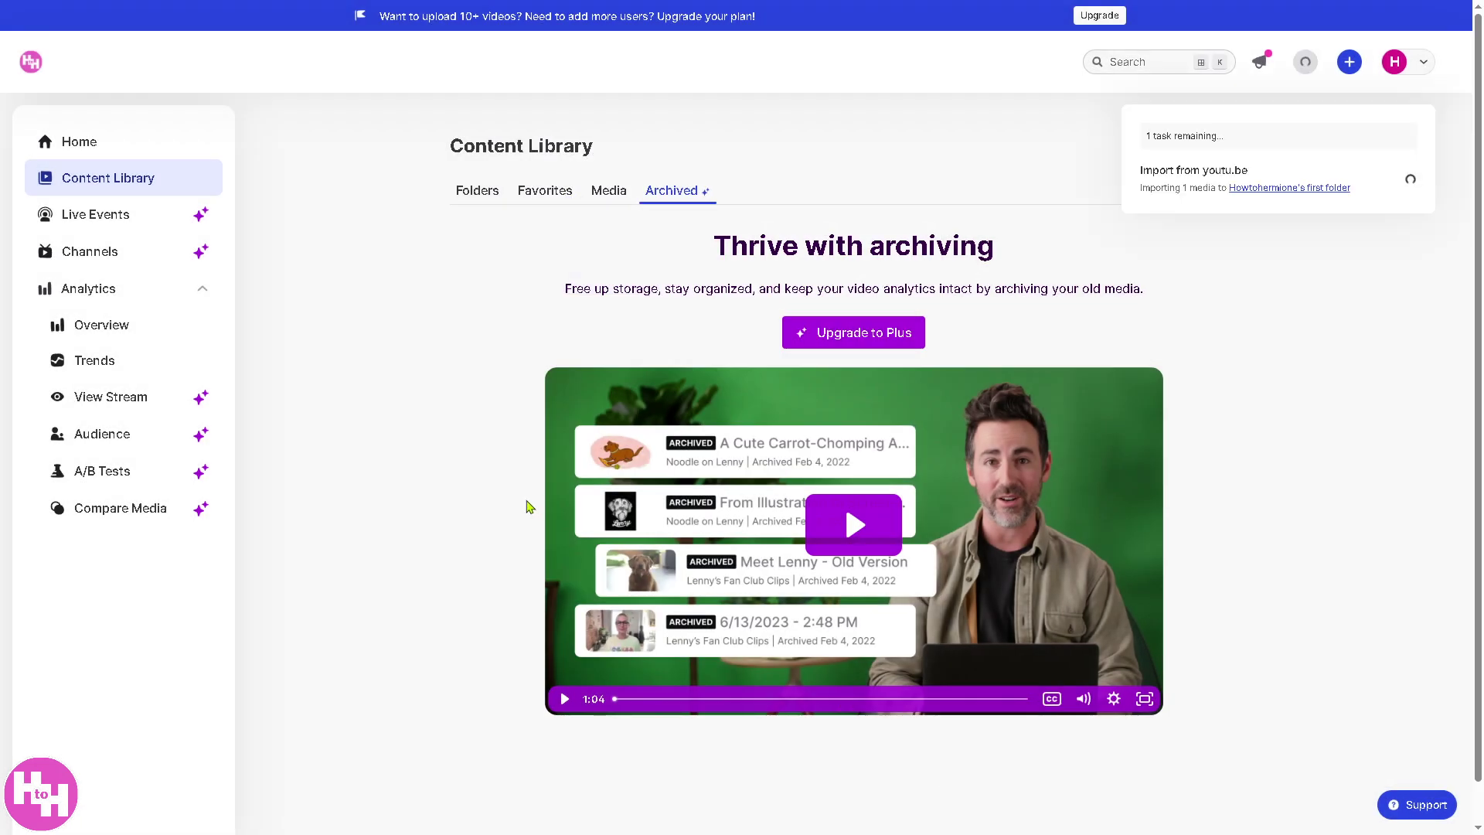
Look over the Live Events page, then move on to the Channels page.
{"action": "left_click", "coordinate": [133, 226]}
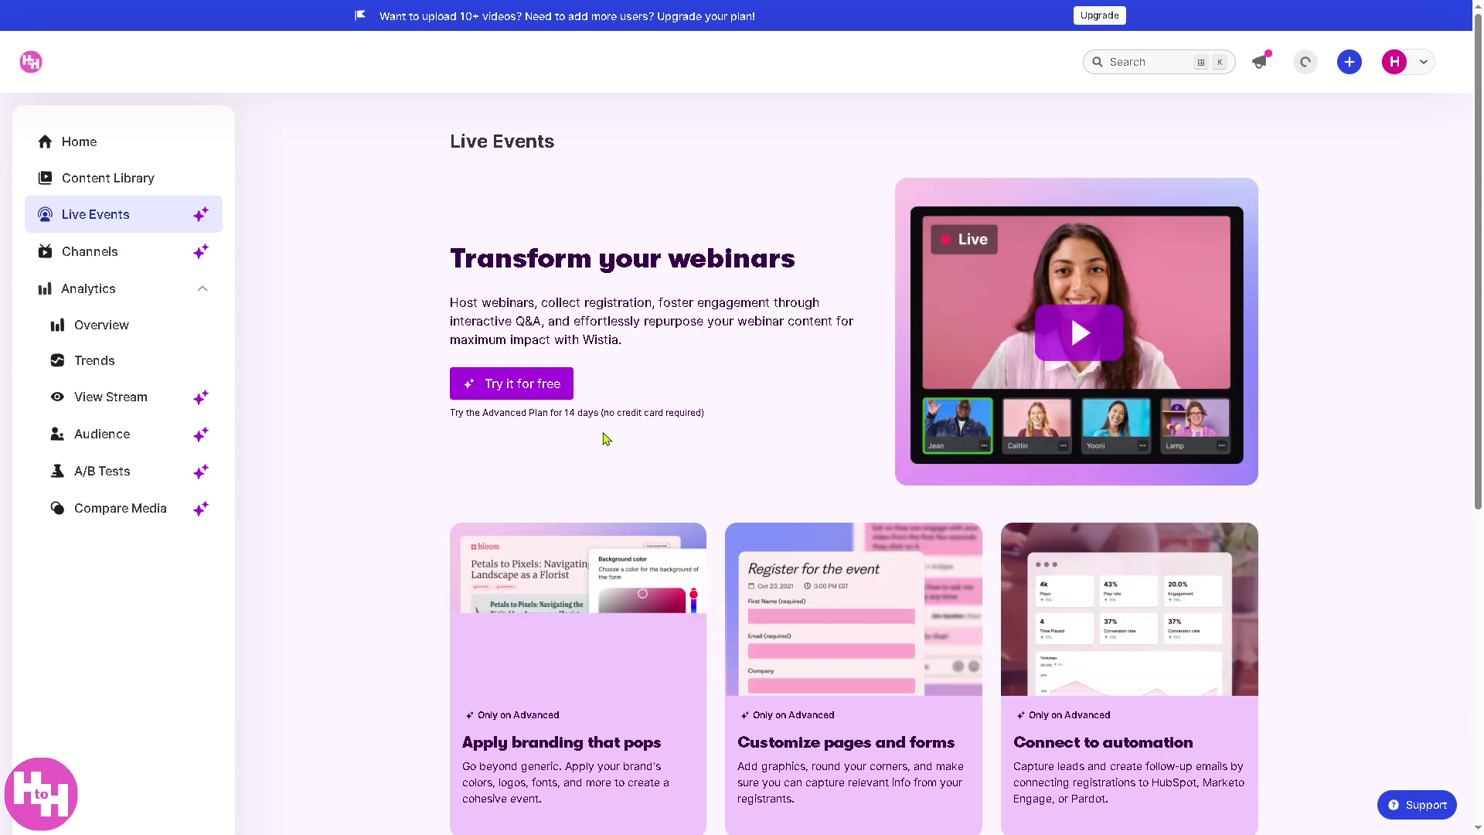
{"action": "scroll", "coordinate": [633, 440], "scroll_direction": "down", "scroll_amount": 1}
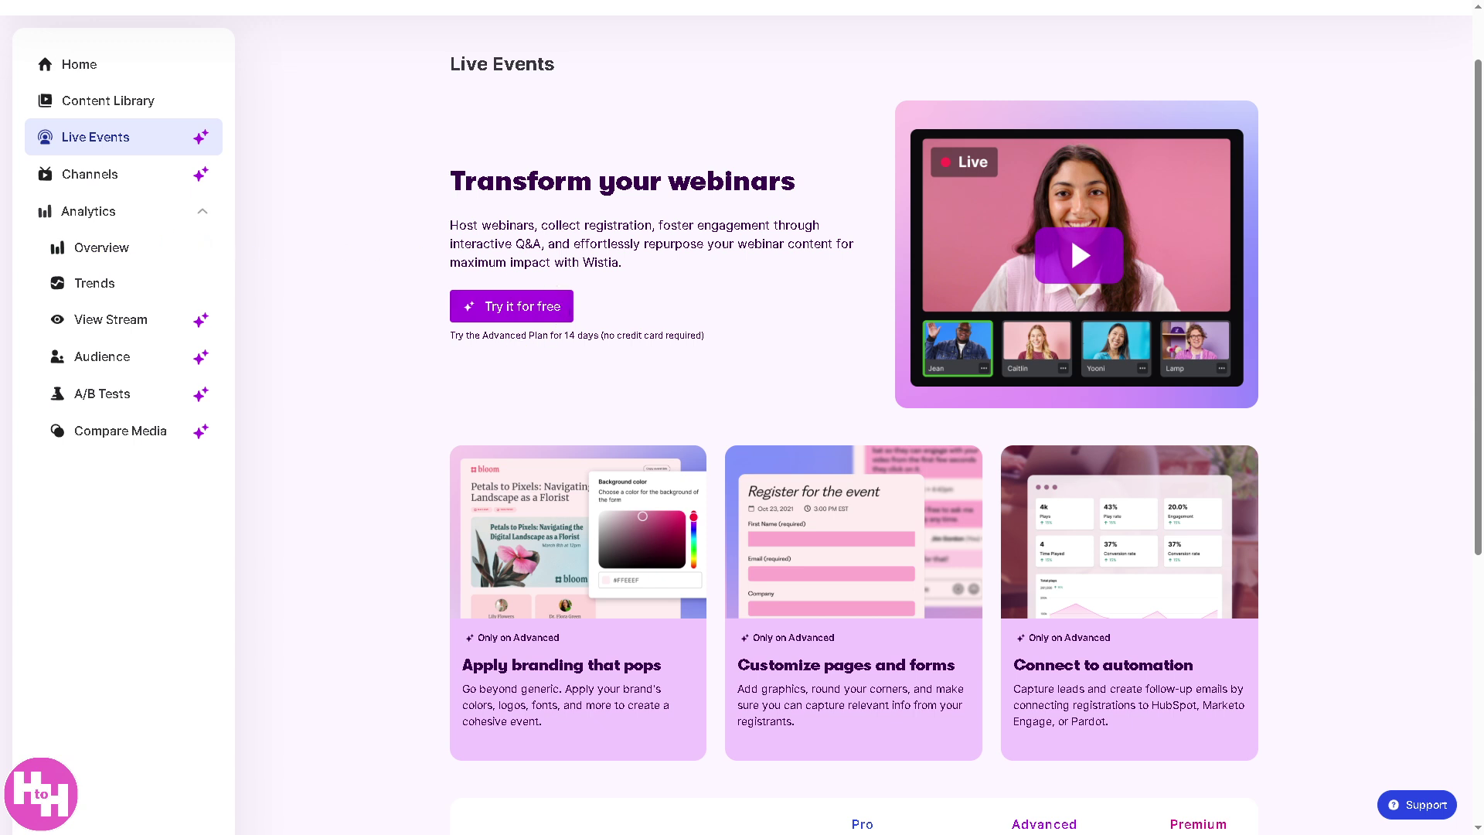
{"action": "left_click", "coordinate": [91, 189]}
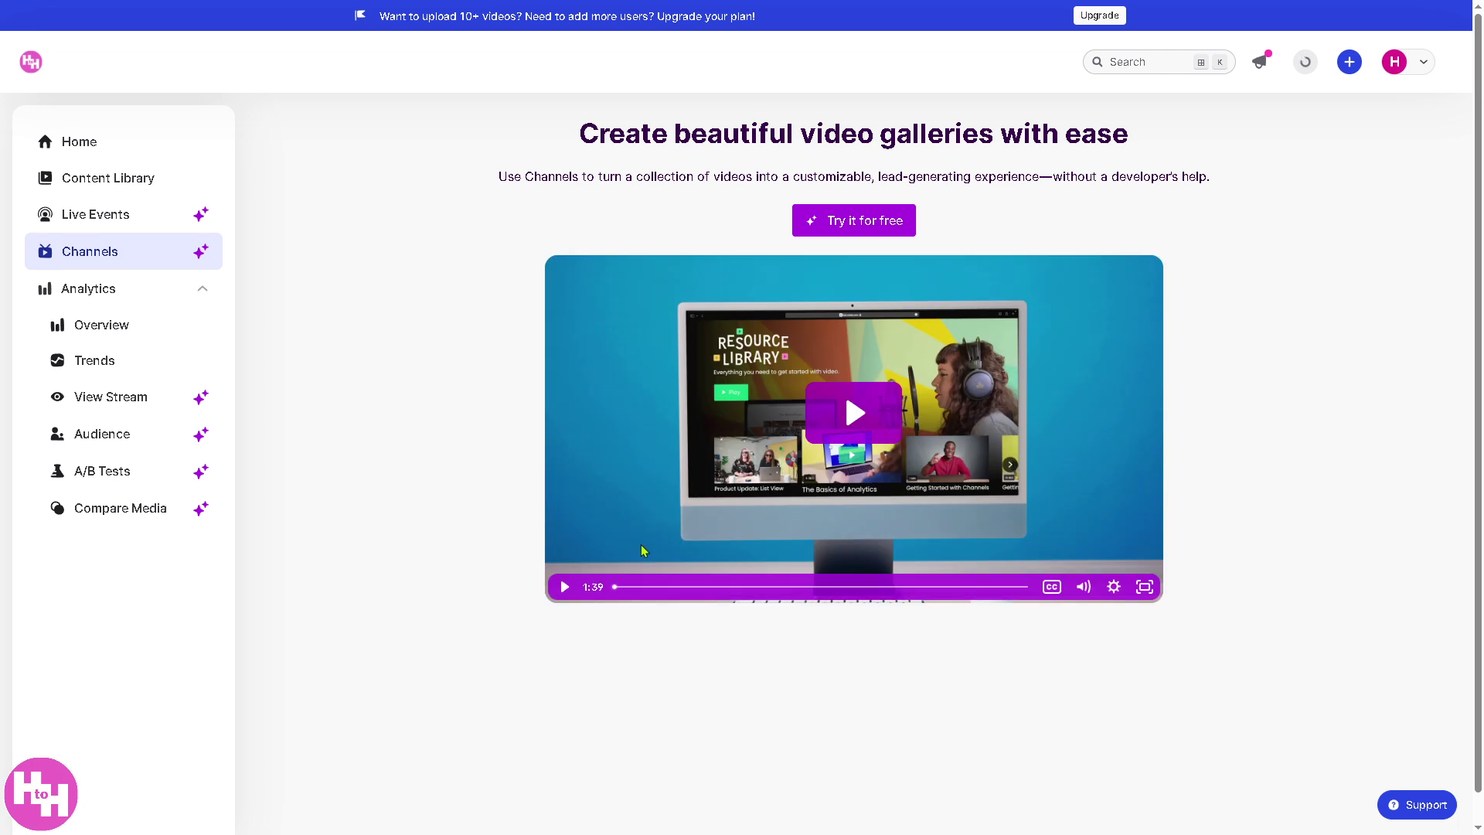
Start a new channel titled 'How to use Wistia', copying the title into its description.
{"action": "left_click", "coordinate": [874, 233]}
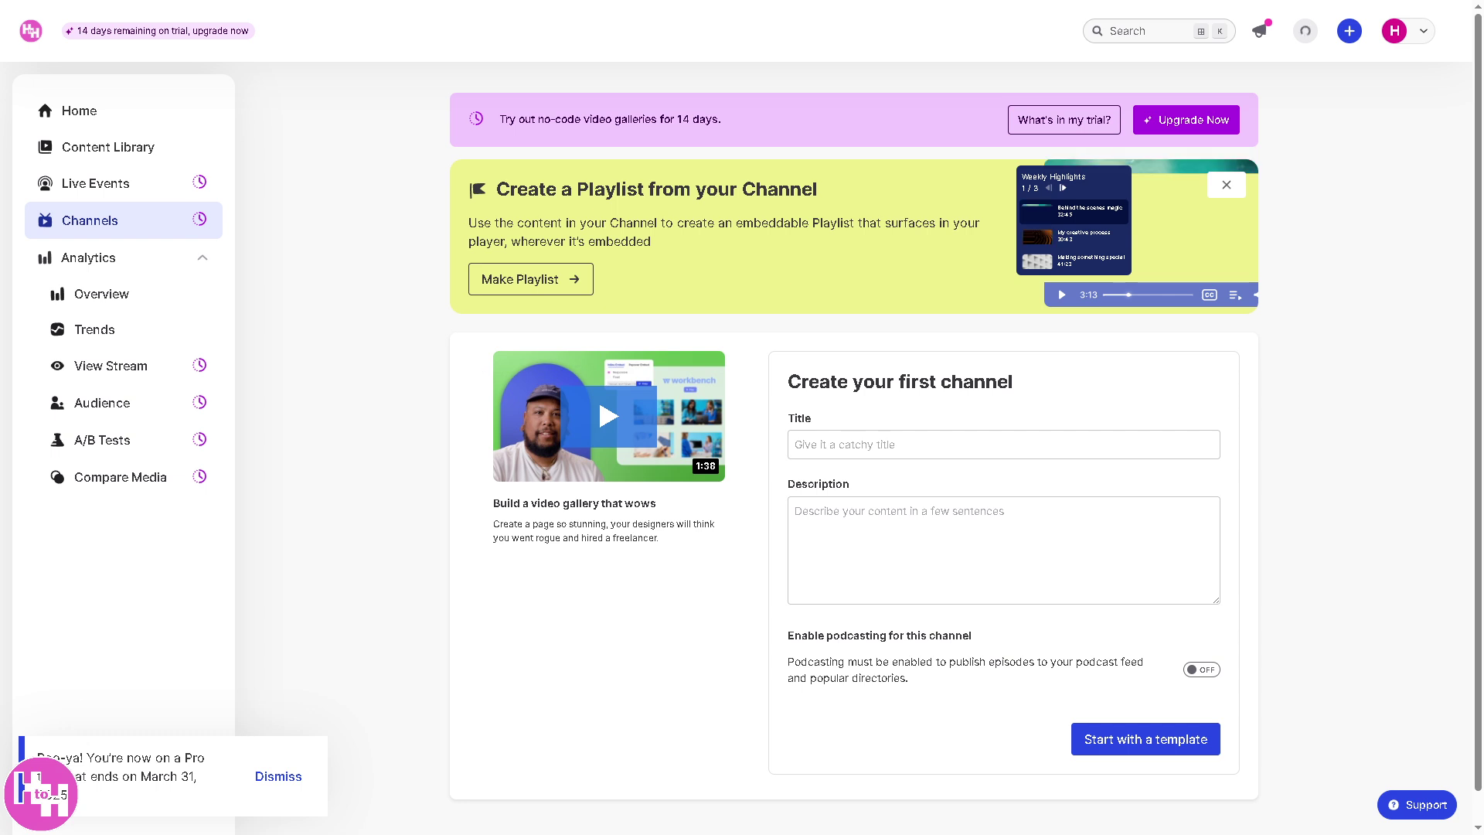
{"action": "left_click", "coordinate": [861, 448]}
{"action": "type", "text": "How to u"}
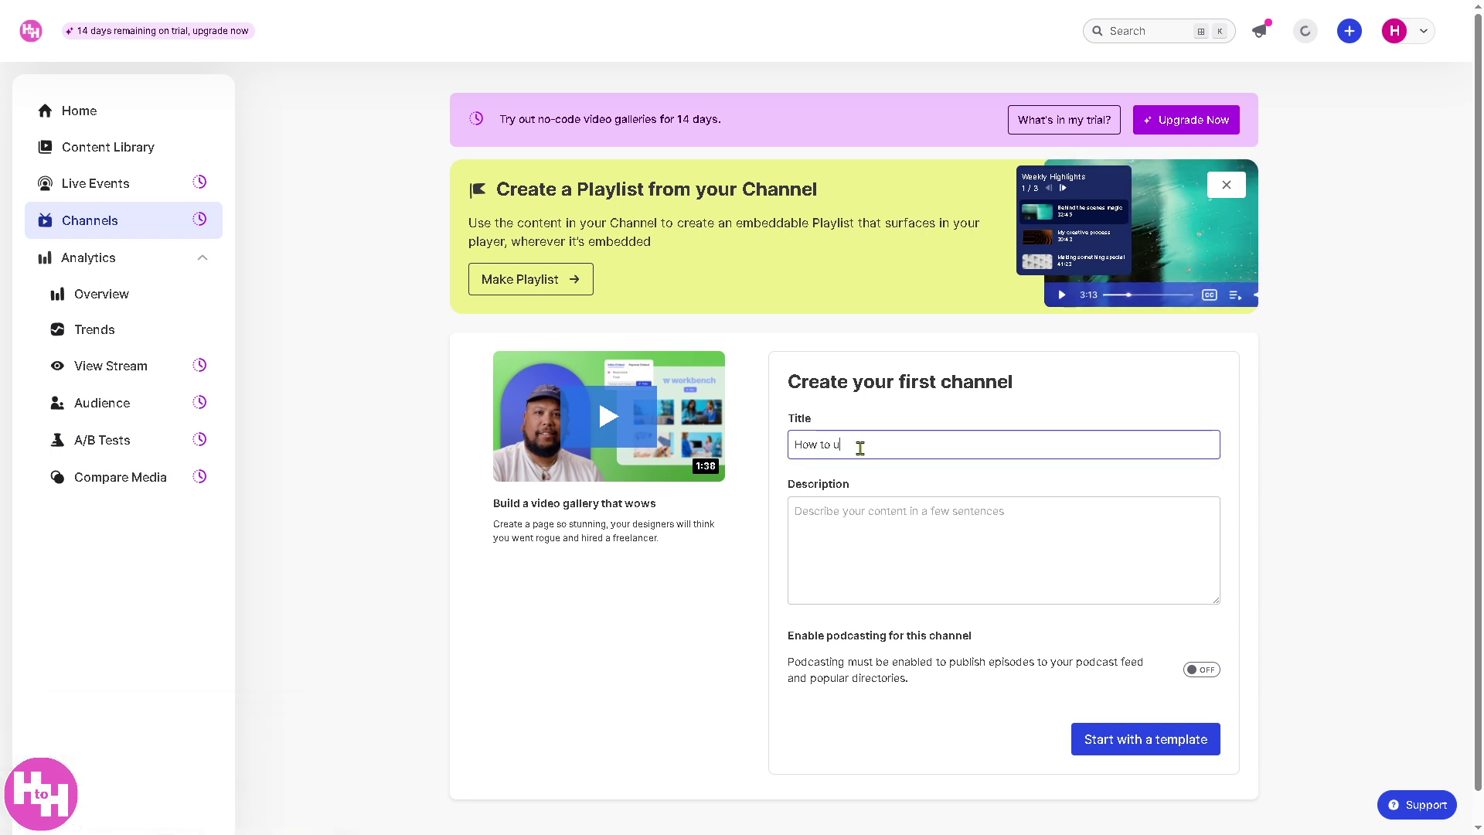
{"action": "type", "text": "se Wistia"}
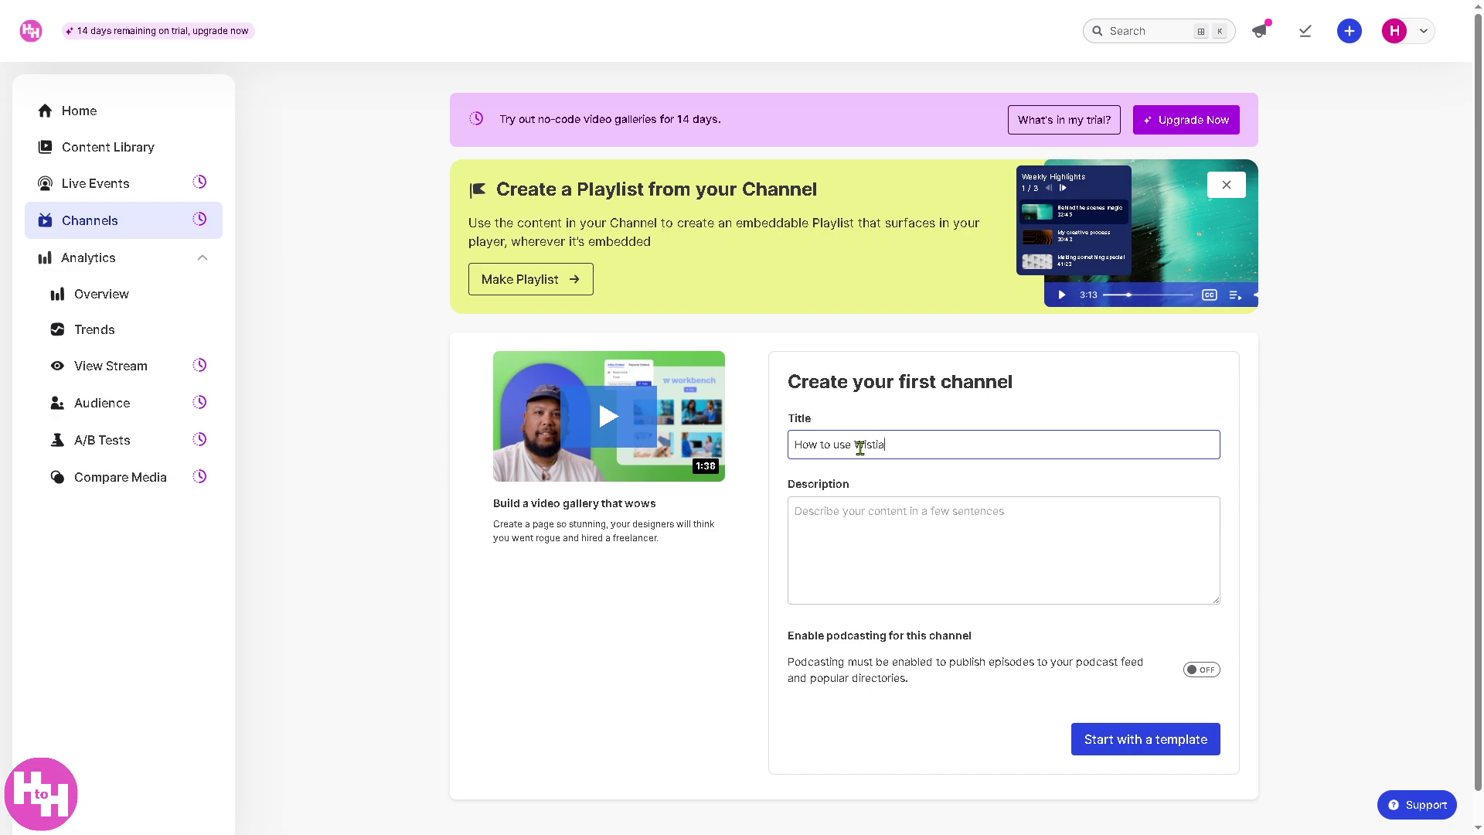
{"action": "key", "text": "ctrl+a"}
{"action": "key", "text": "ctrl+c"}
{"action": "left_click", "coordinate": [876, 509]}
{"action": "key", "text": "ctrl+v"}
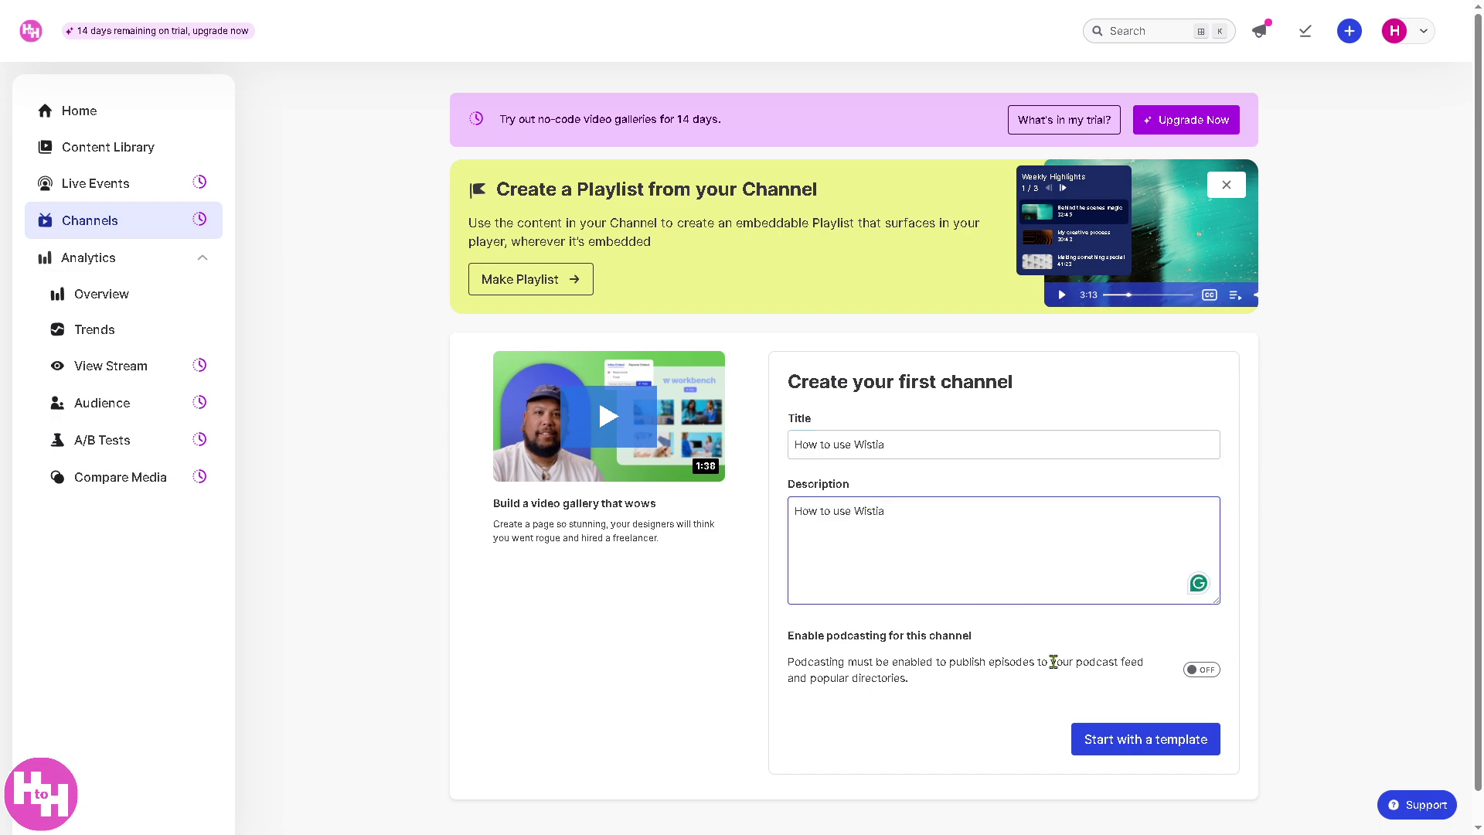
Preview the Media carousel and Podcast templates, then build the channel from Classic channel.
{"action": "left_click", "coordinate": [1117, 740]}
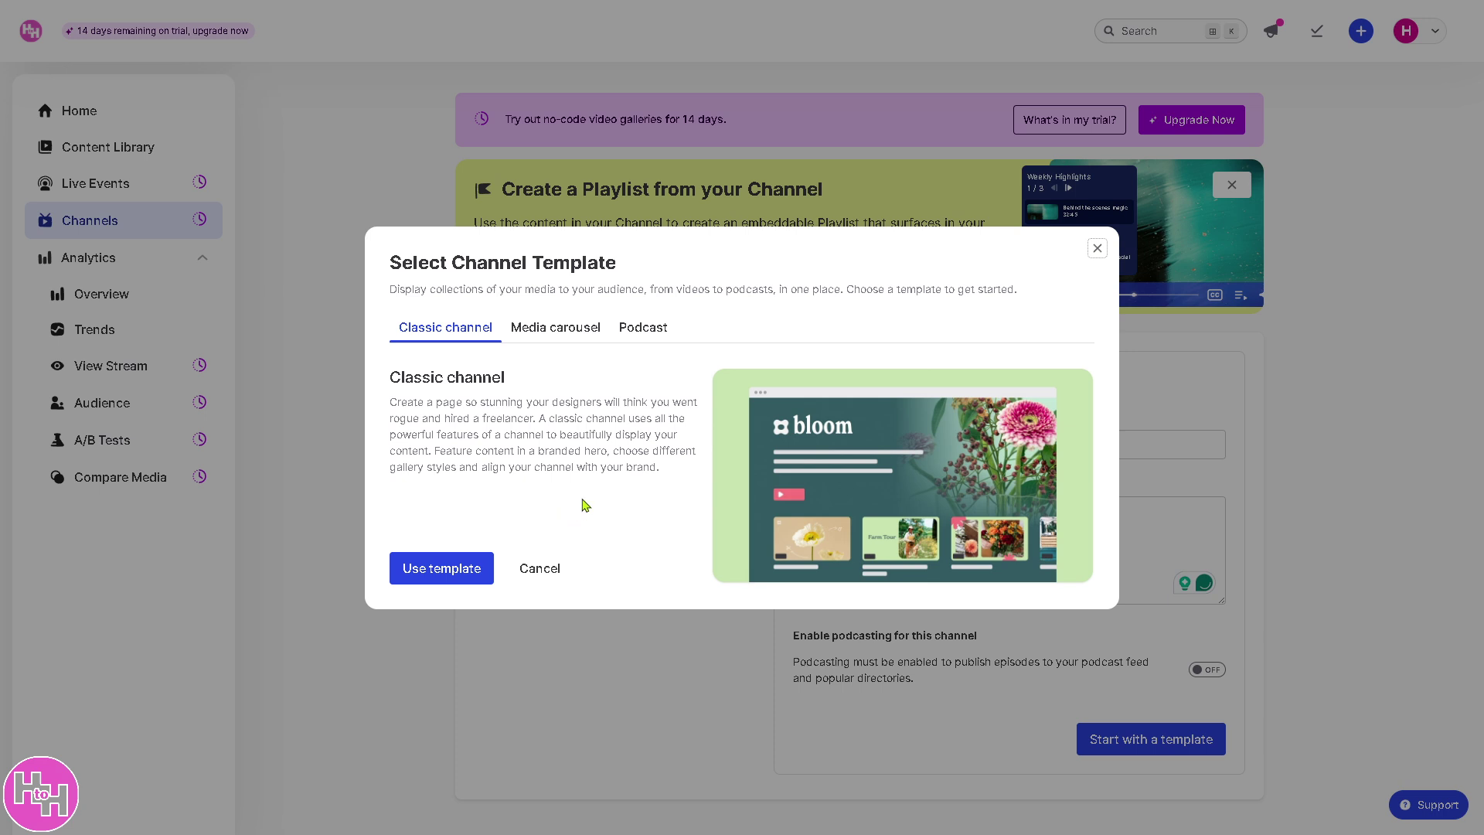
{"action": "left_click", "coordinate": [564, 329]}
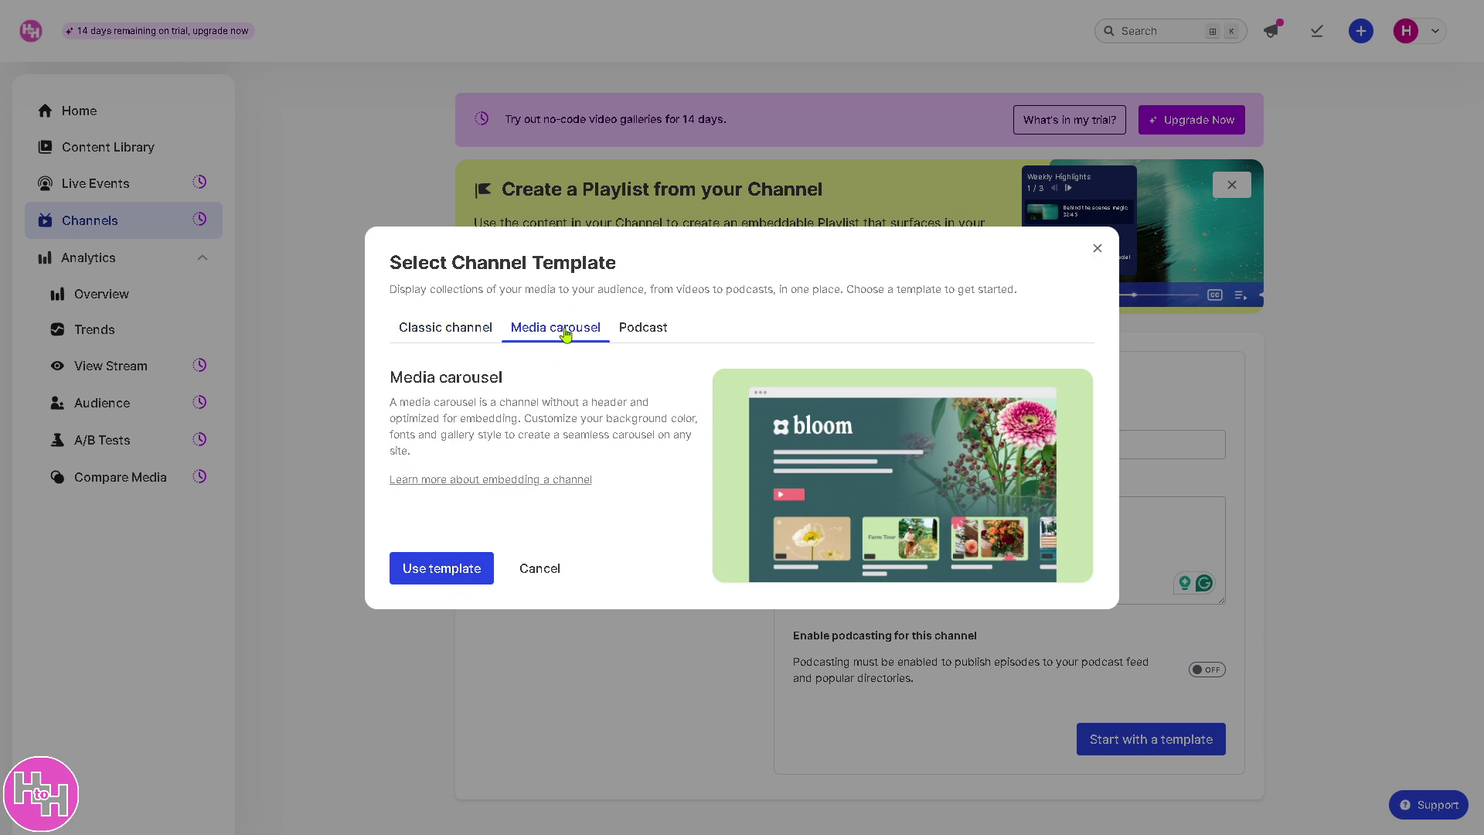
{"action": "left_click", "coordinate": [648, 332]}
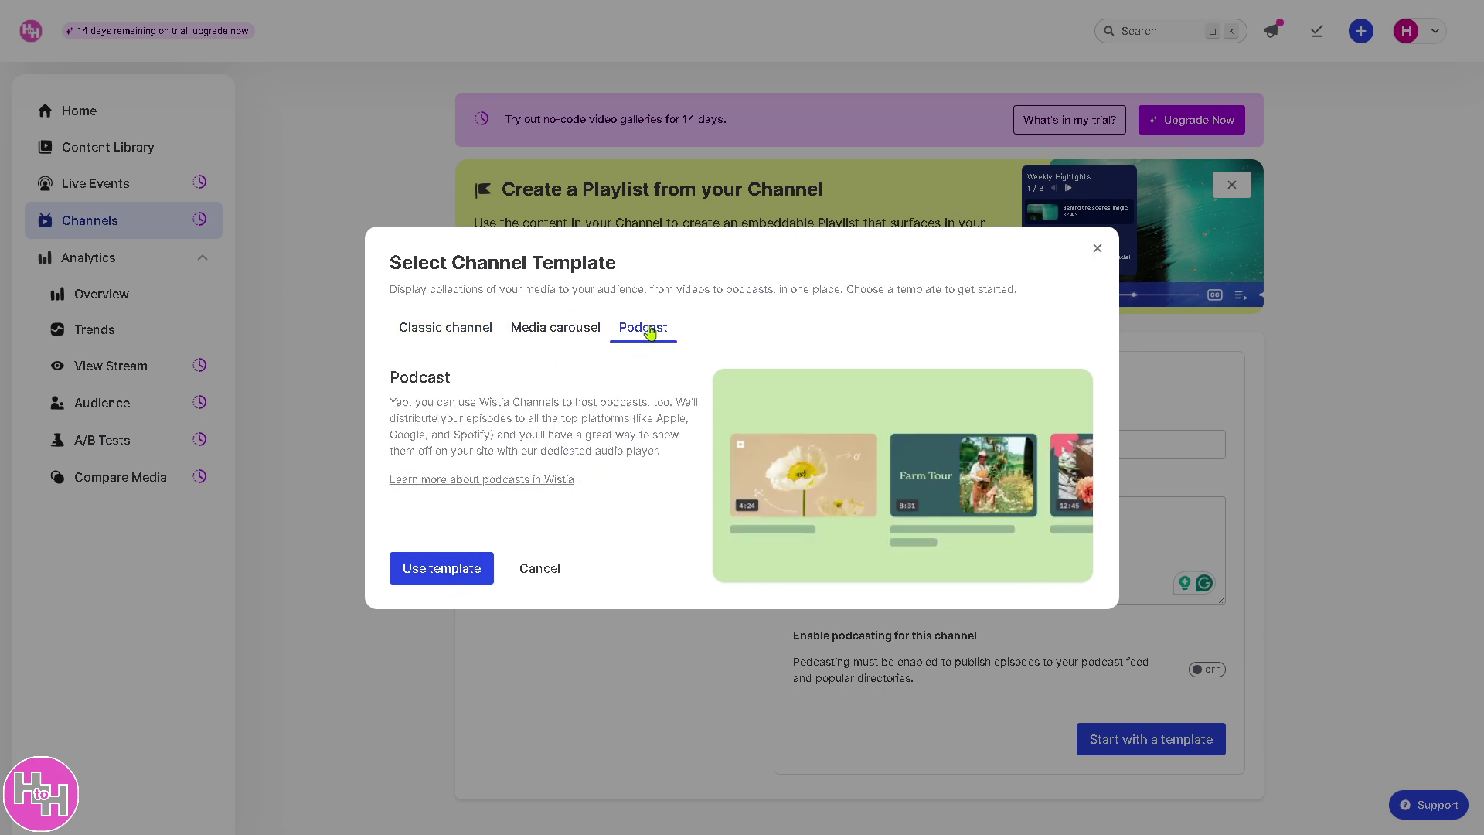
{"action": "left_click", "coordinate": [445, 333]}
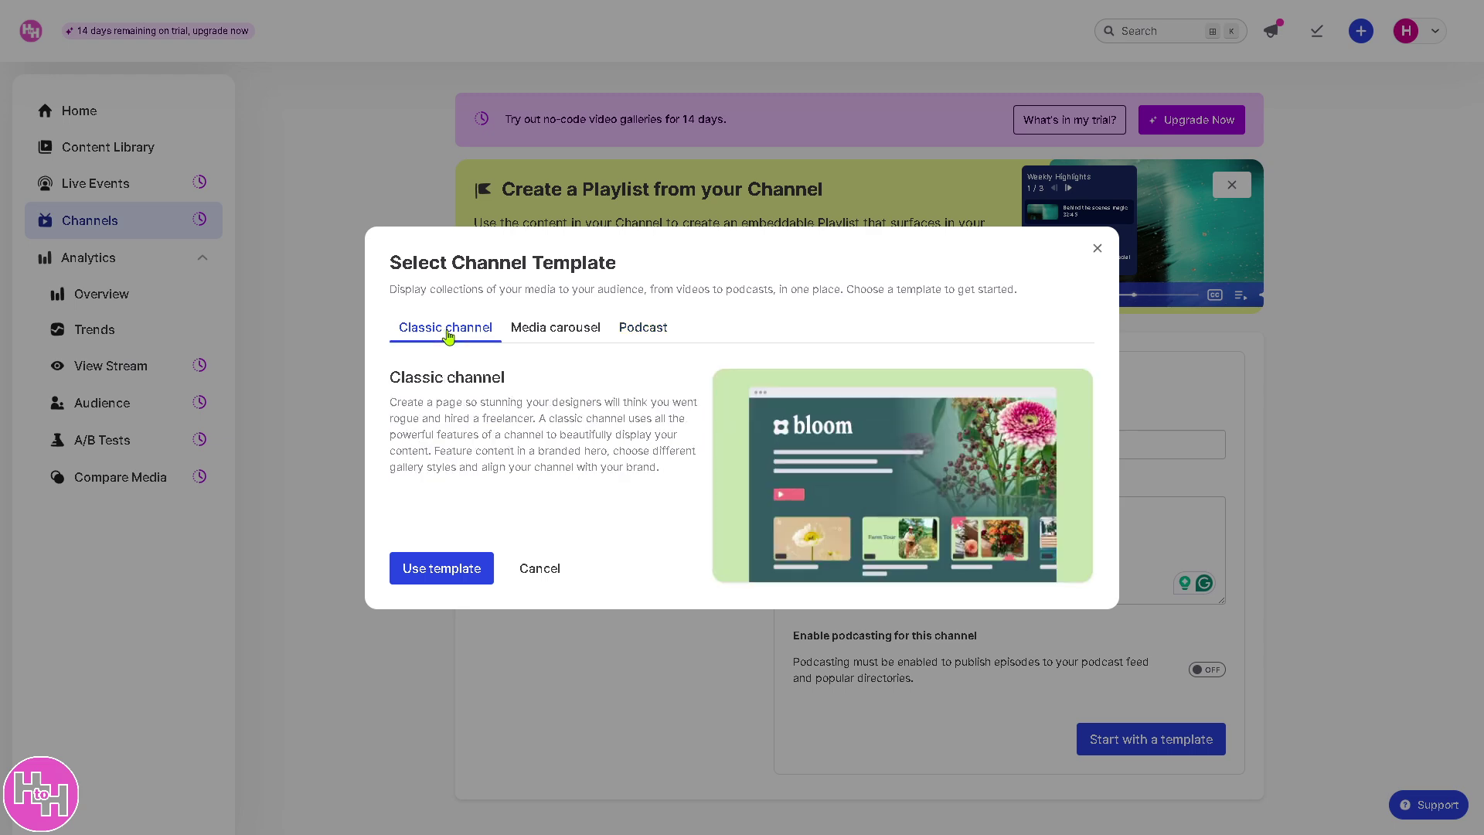
{"action": "left_click", "coordinate": [435, 574]}
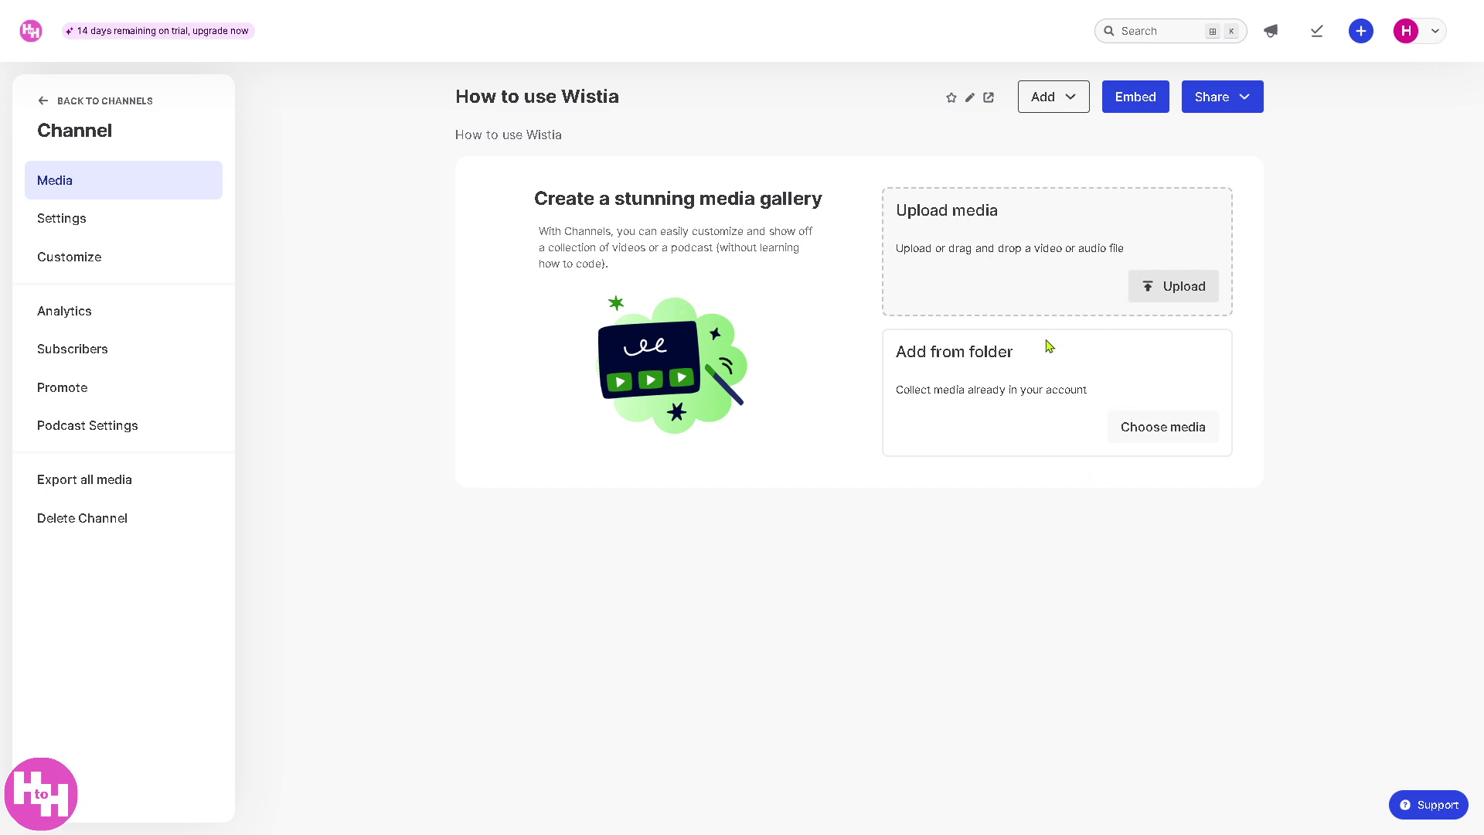
Add the 'Untitled media - Mar 17, 2025' video from the account folder to the channel.
{"action": "left_click", "coordinate": [1147, 430]}
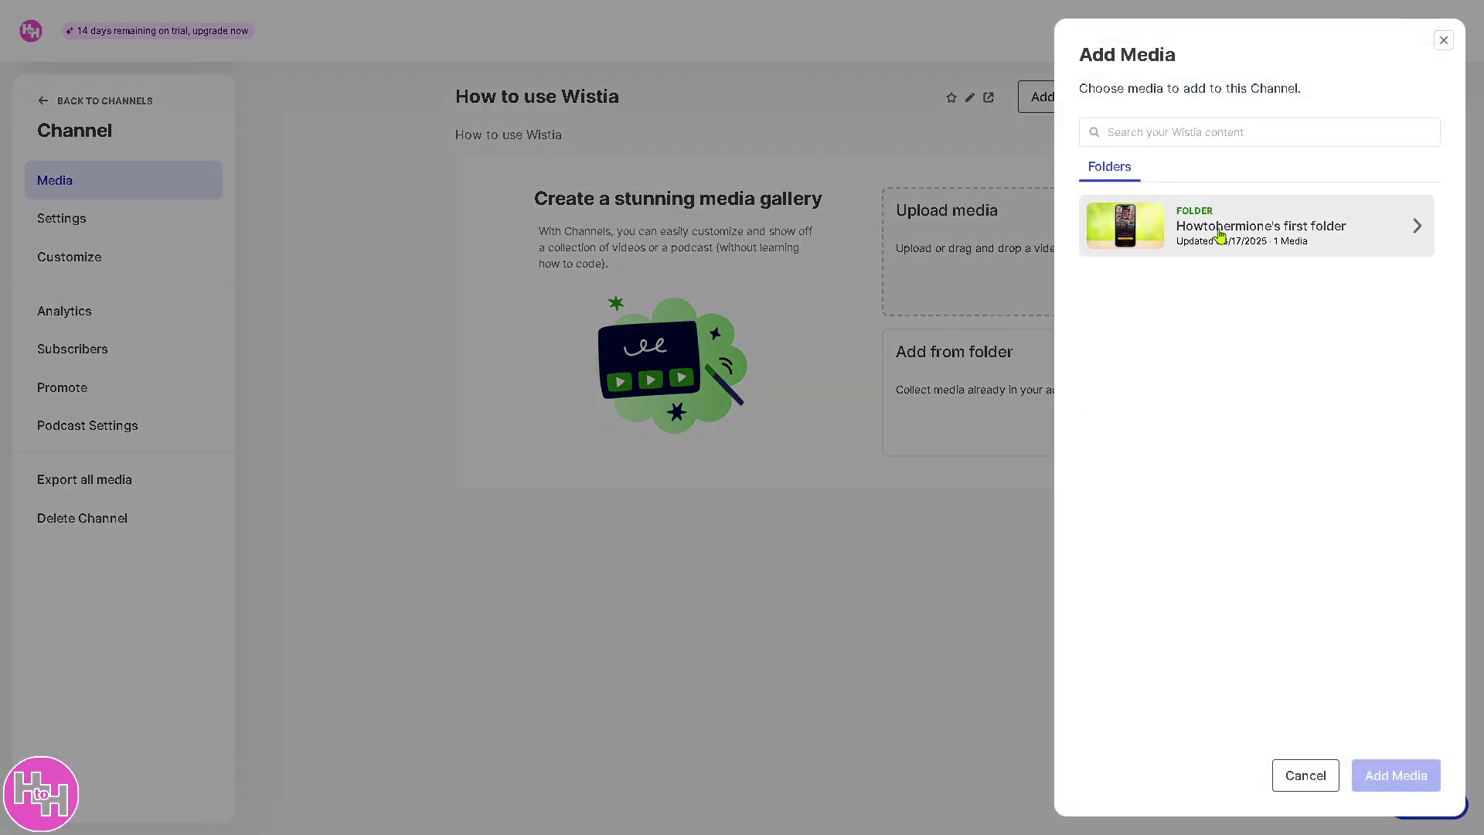
{"action": "left_click", "coordinate": [1219, 234]}
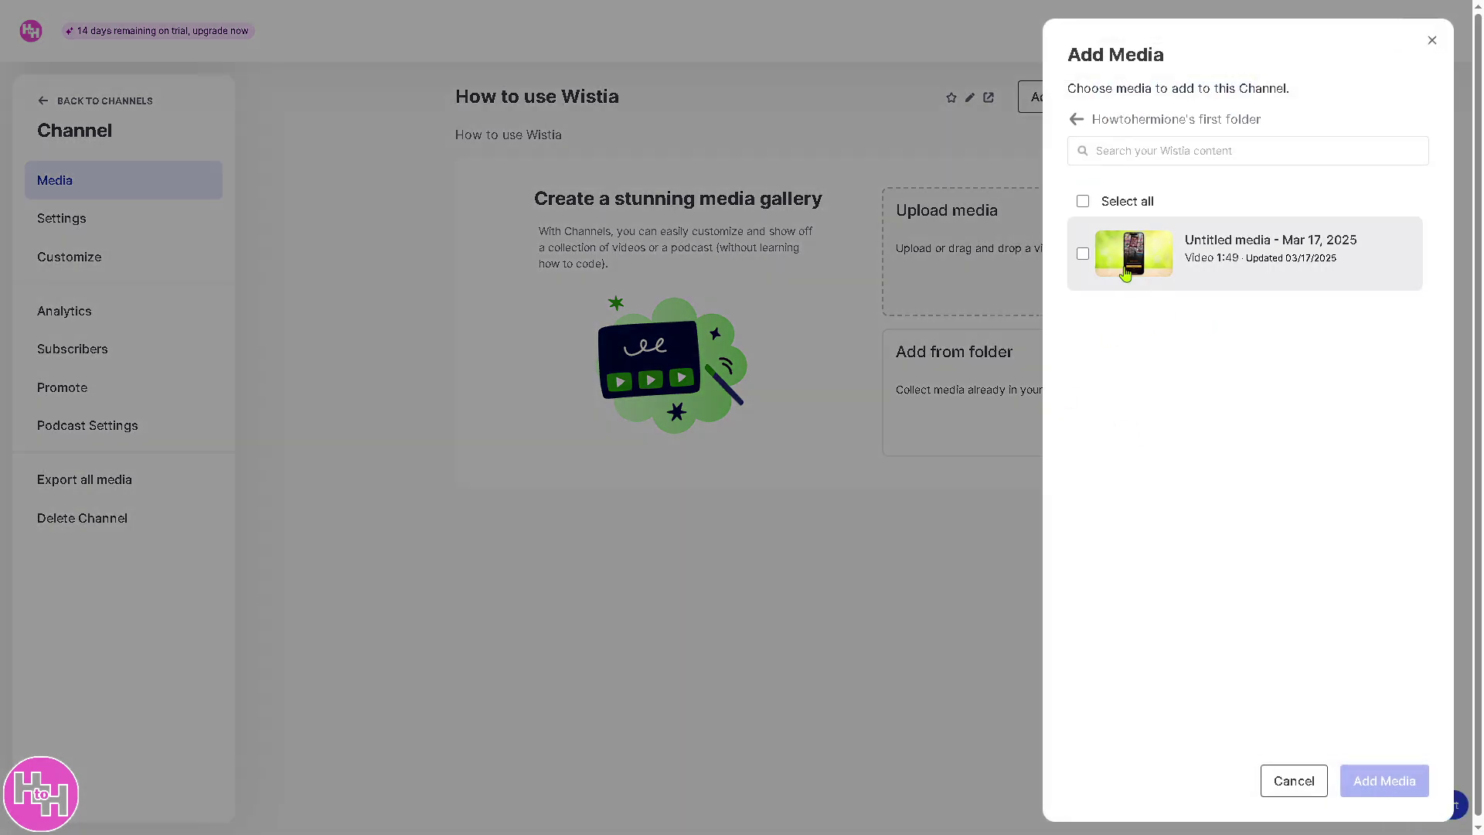
{"action": "left_click", "coordinate": [1219, 238]}
{"action": "key", "text": "Return"}
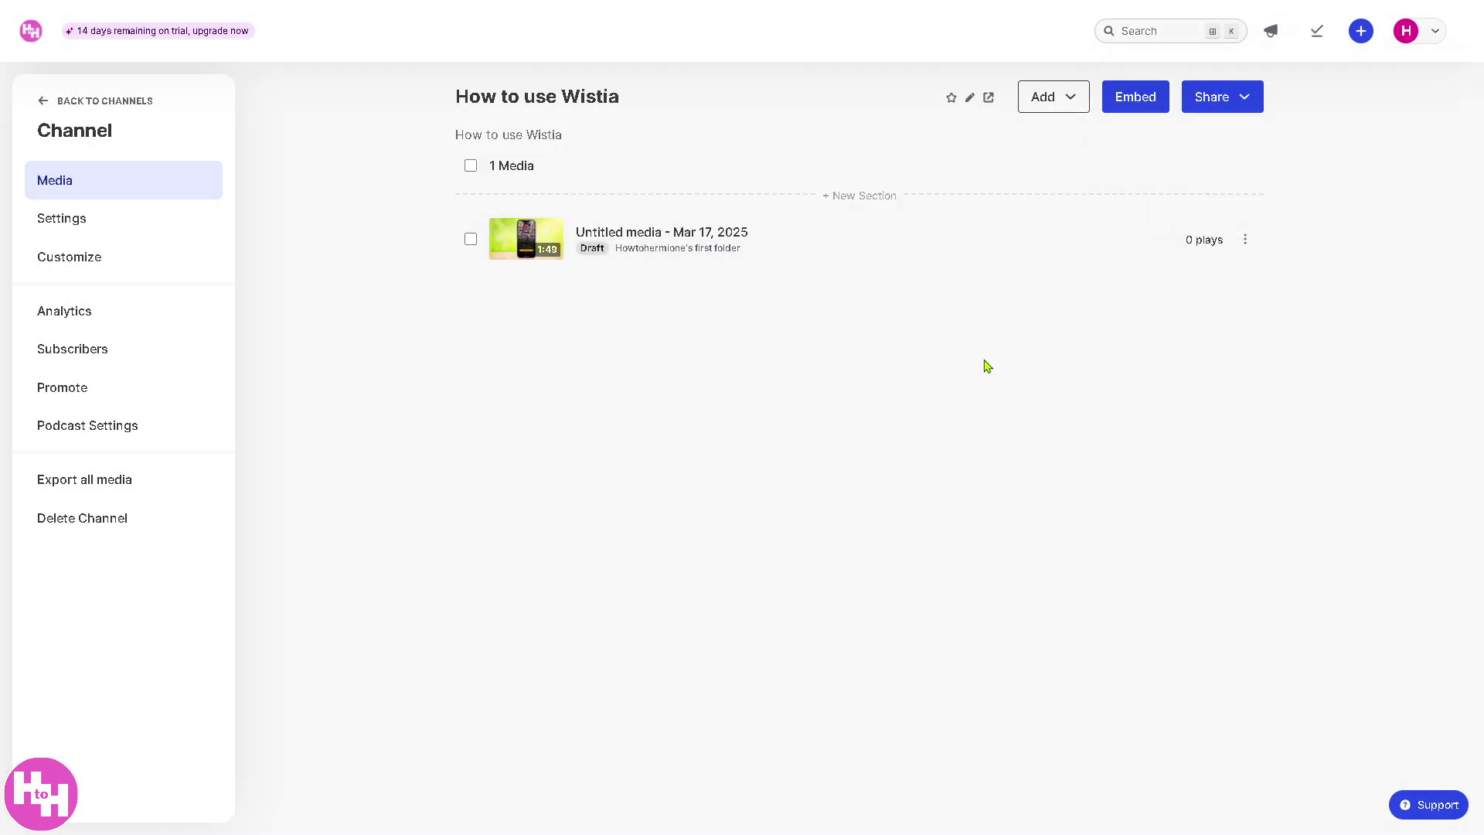
{"action": "left_click", "coordinate": [1246, 103]}
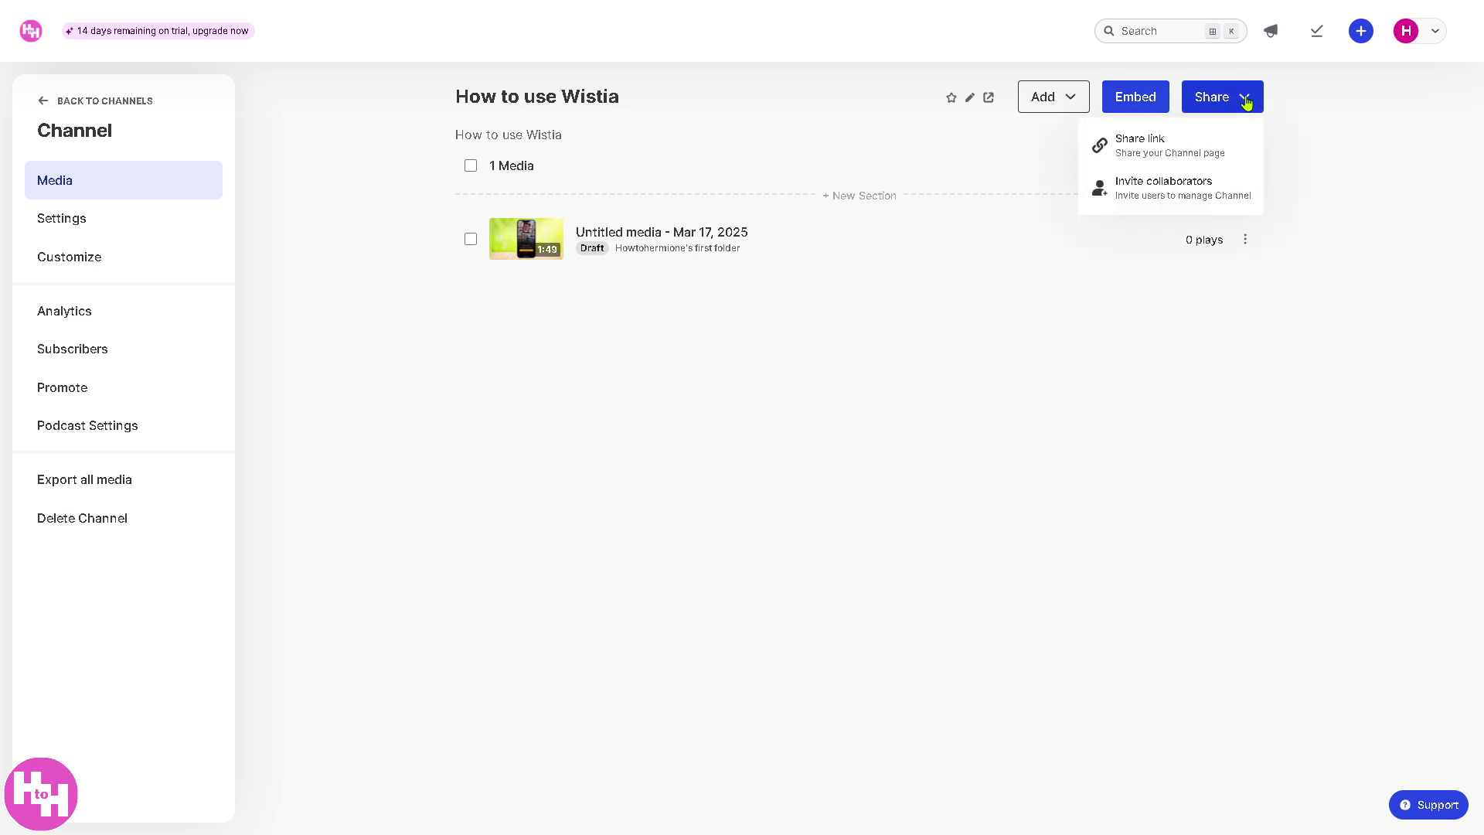
{"action": "left_click", "coordinate": [1162, 157]}
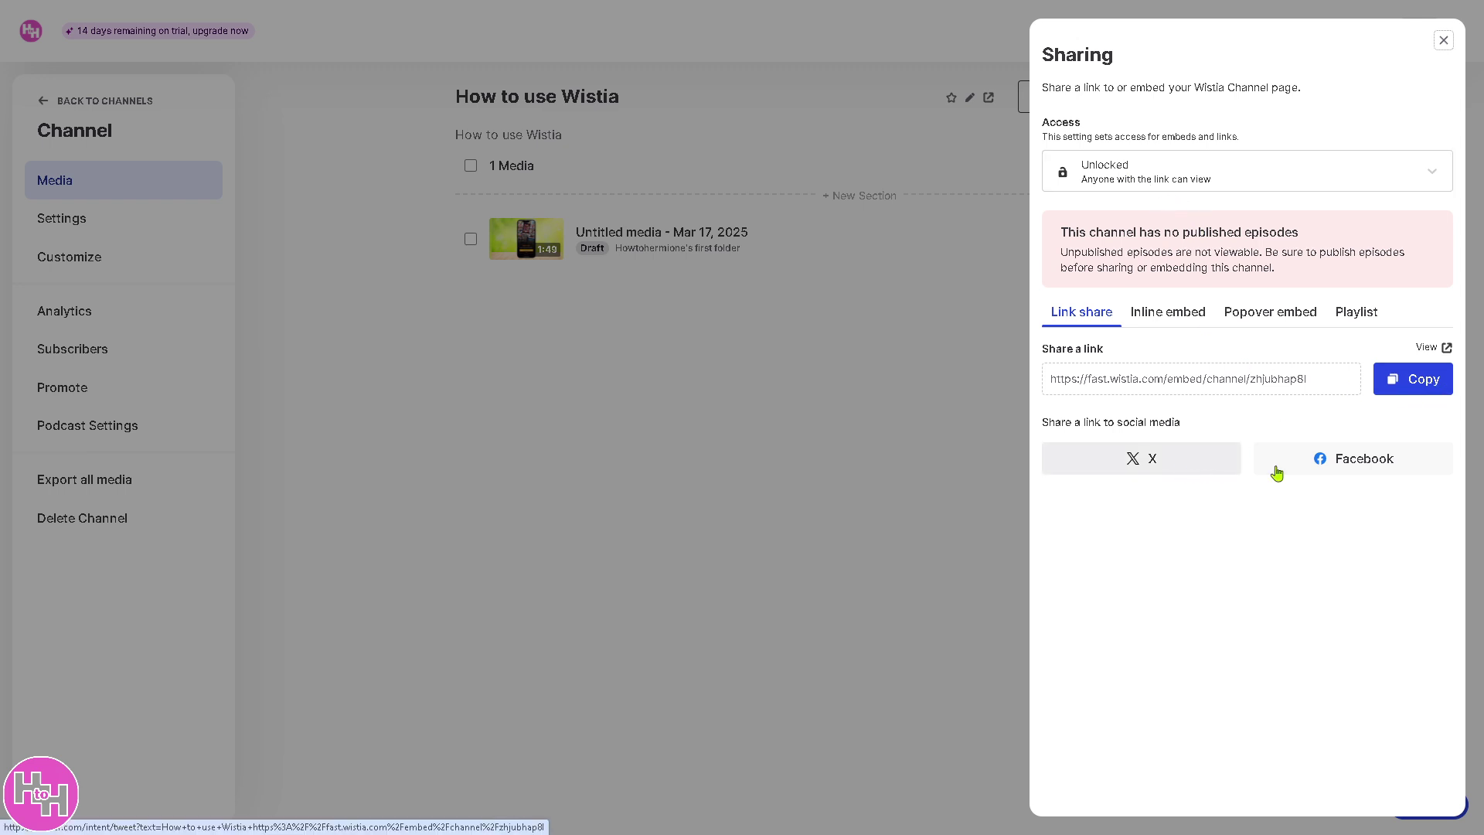
{"action": "left_click", "coordinate": [799, 454]}
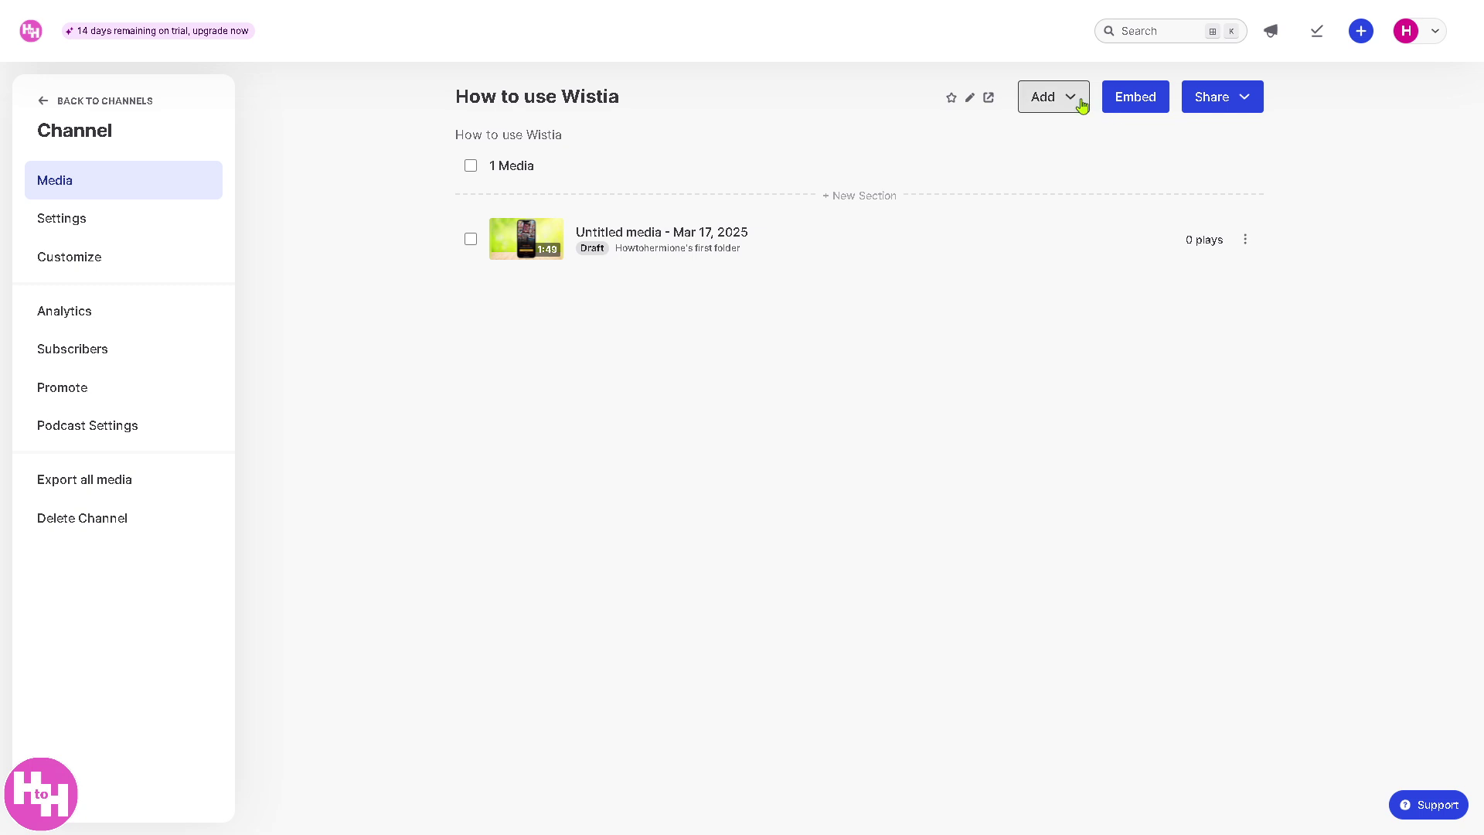
{"action": "left_click", "coordinate": [1129, 98]}
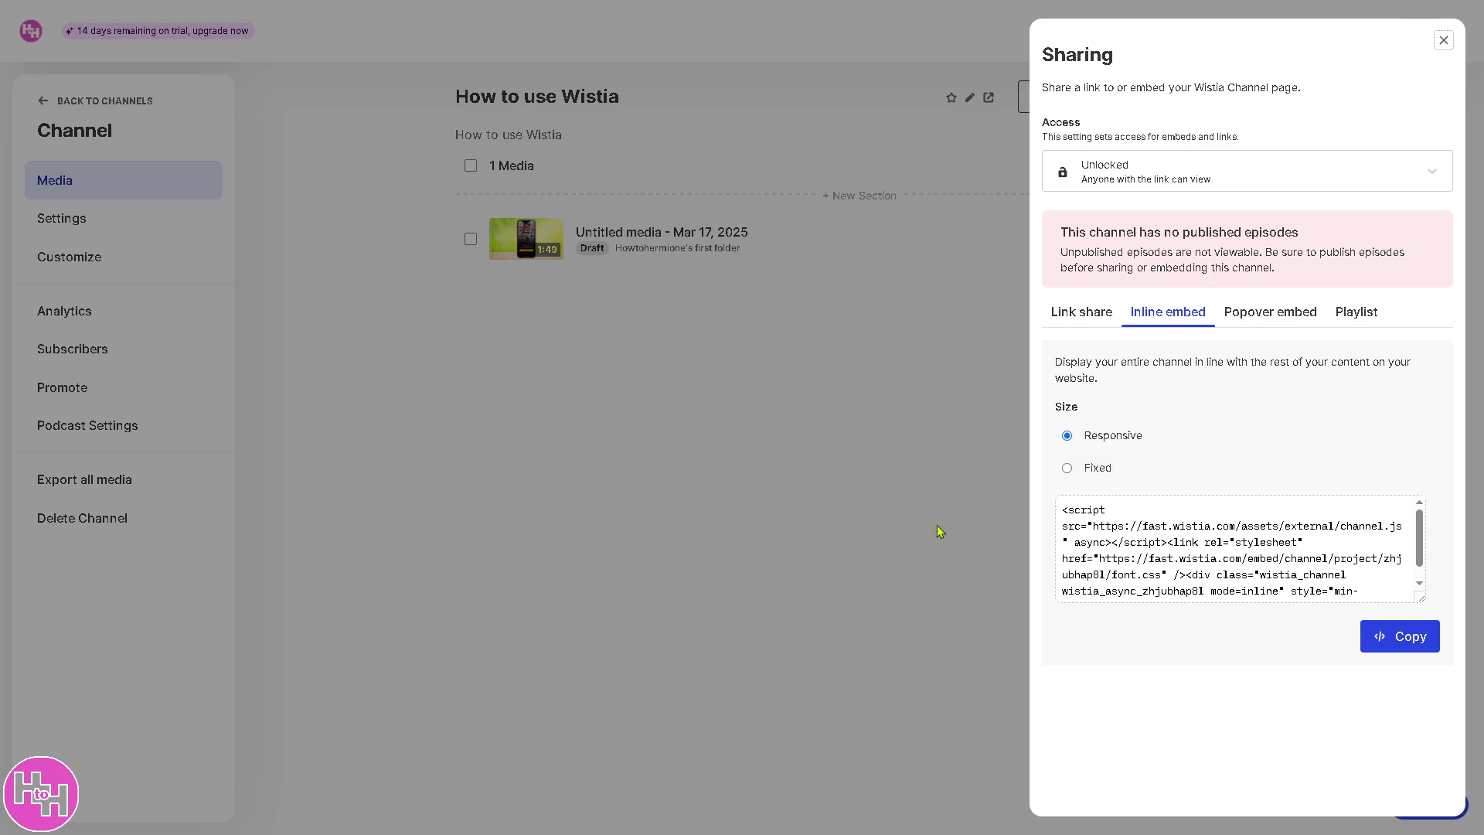
{"action": "left_click", "coordinate": [1004, 272]}
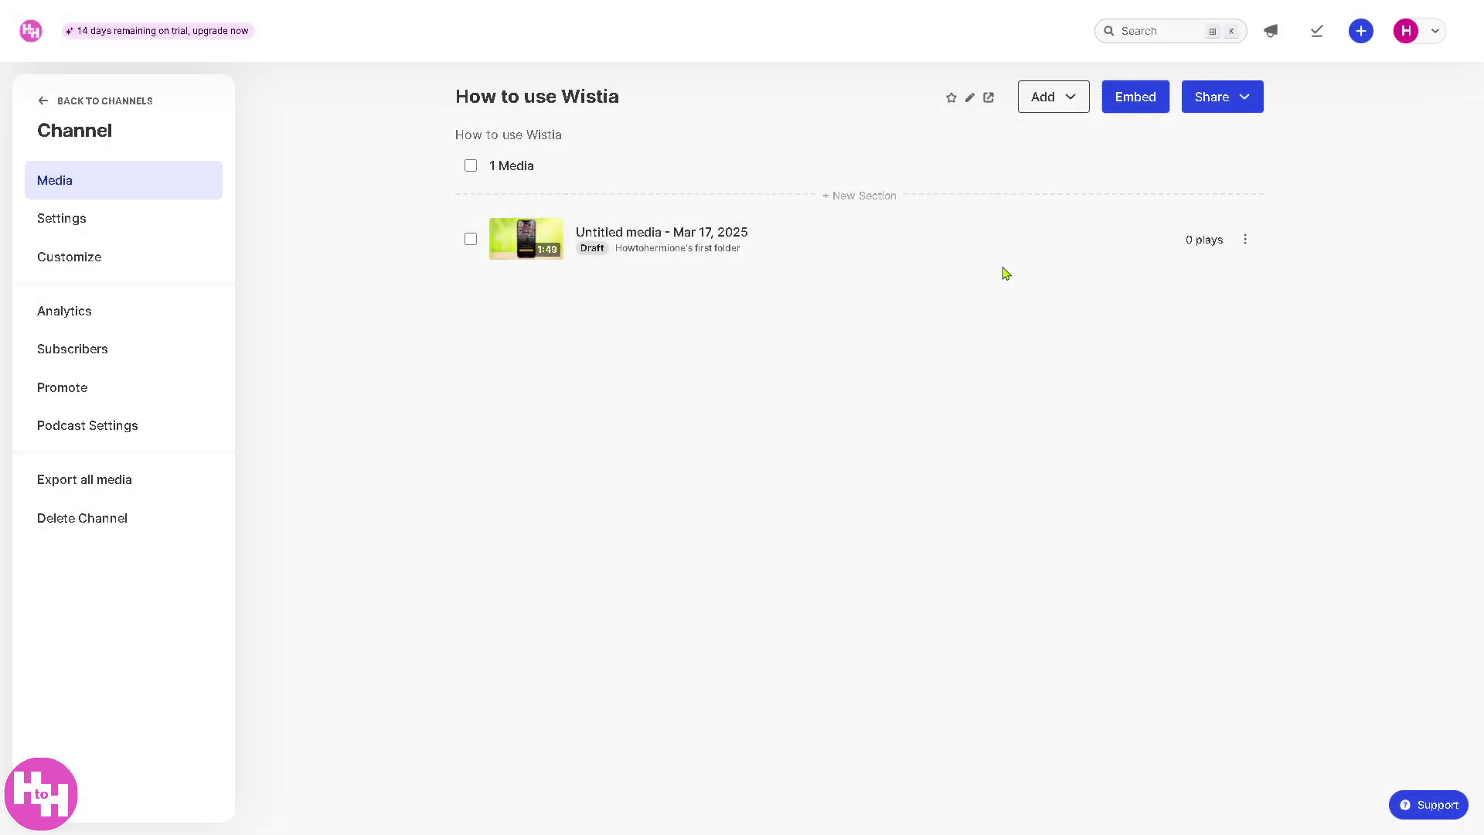
{"action": "left_click", "coordinate": [989, 99]}
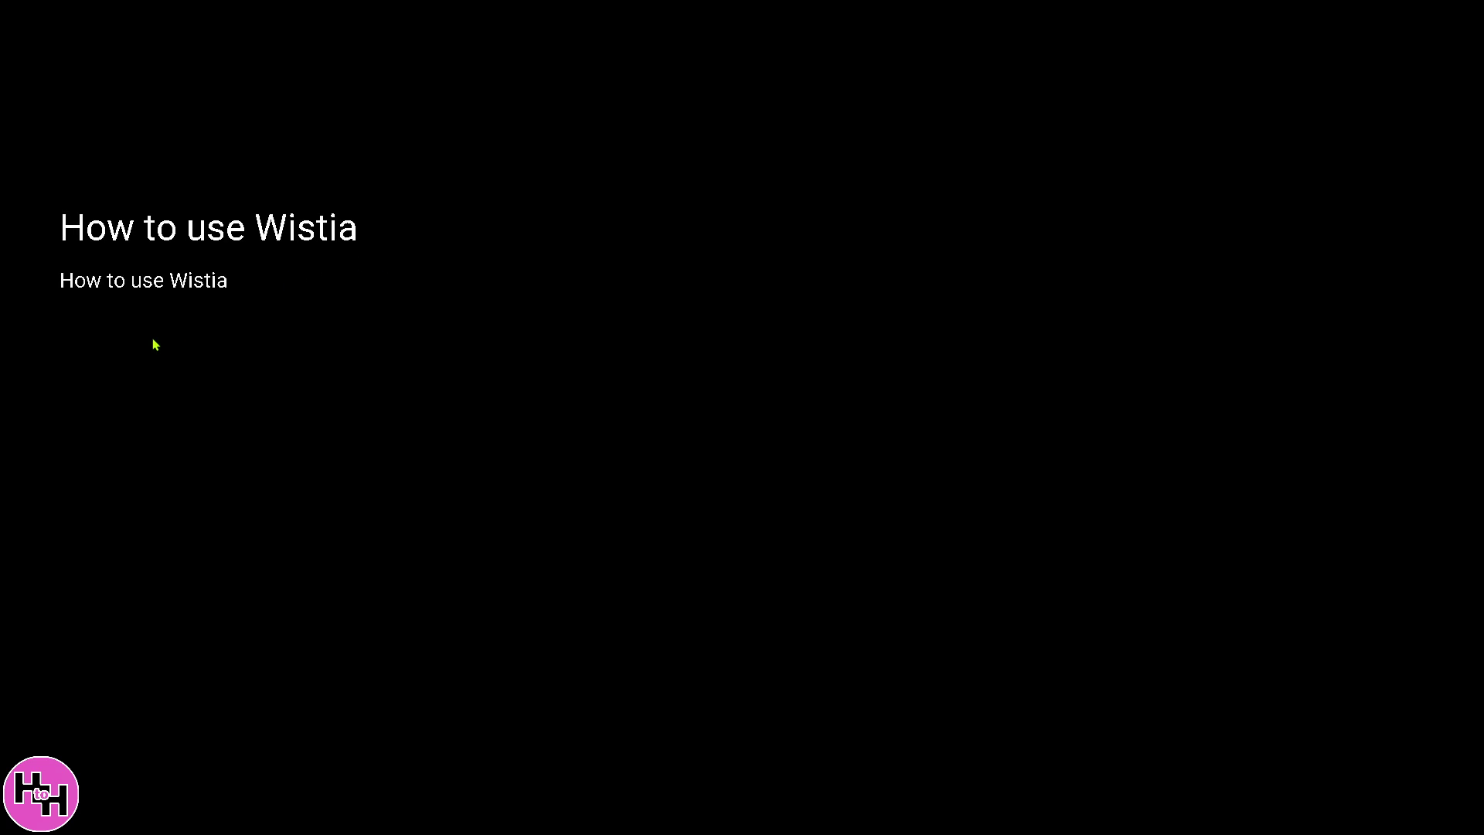
{"action": "key", "text": "ctrl+w"}
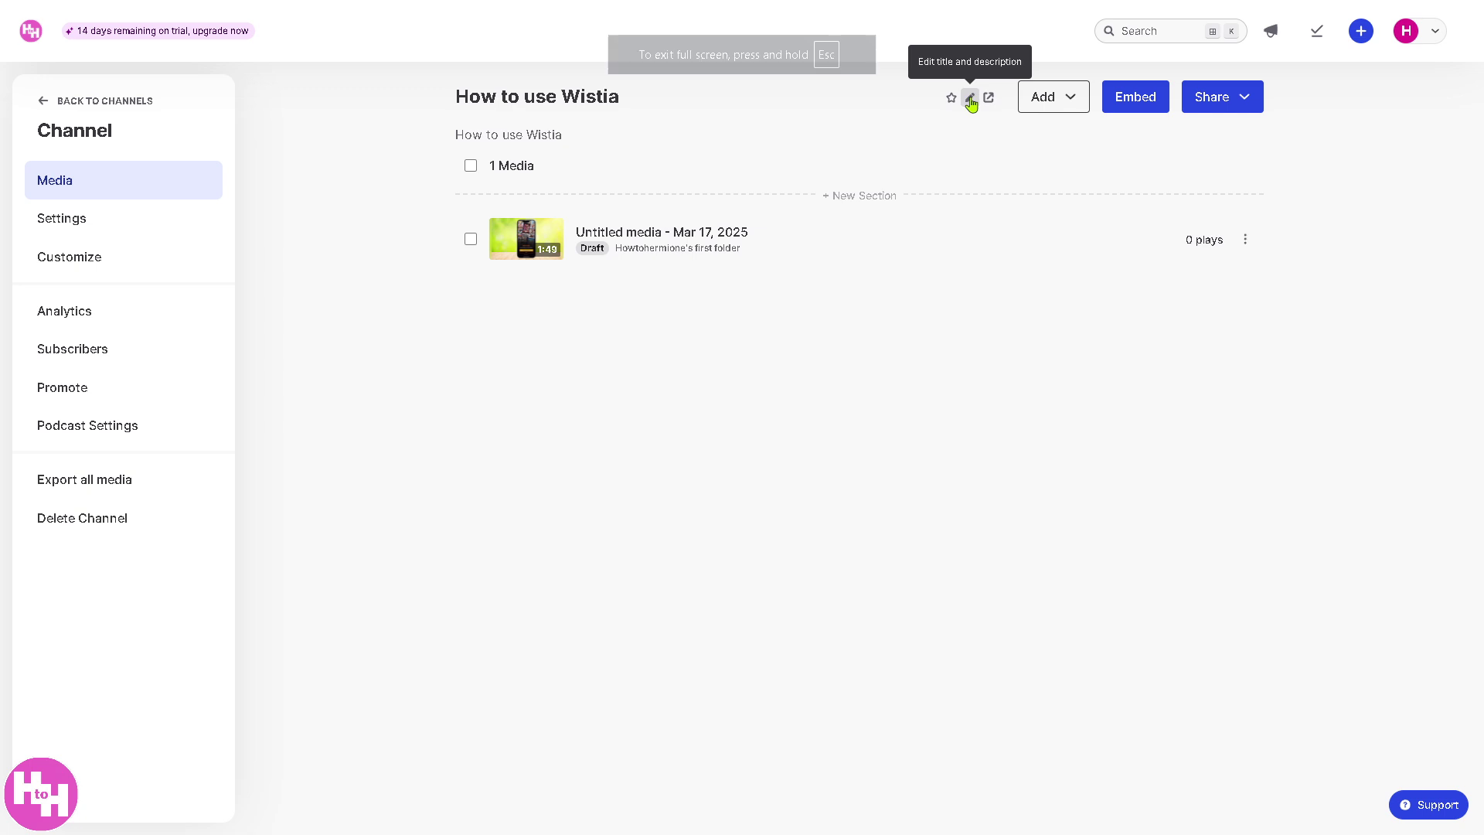
Save the channel's title and description and return to the channels list.
{"action": "left_click", "coordinate": [970, 100]}
{"action": "left_click", "coordinate": [859, 330]}
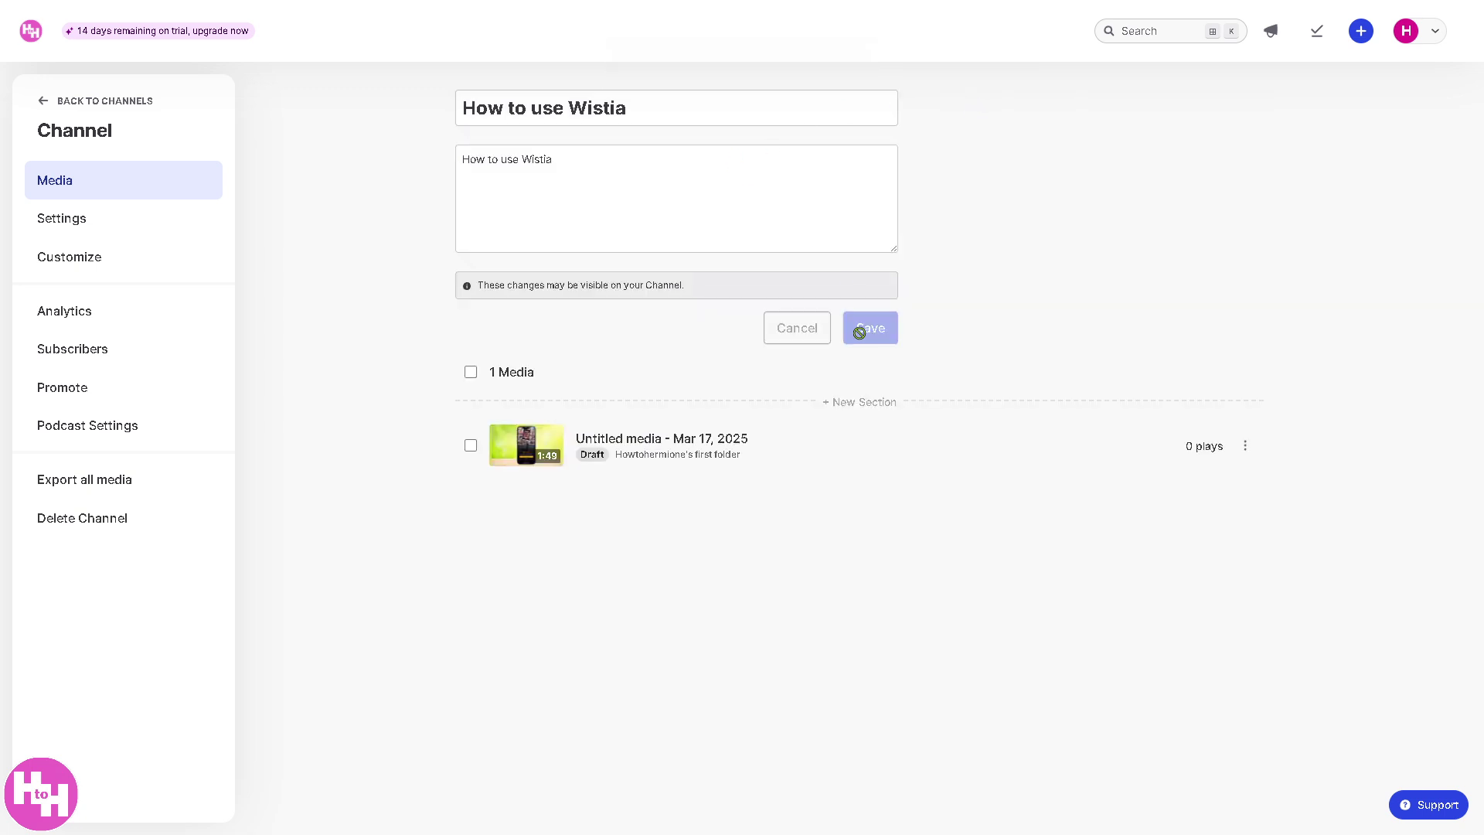
{"action": "left_click", "coordinate": [103, 102]}
Open the Account Overview under Analytics.
{"action": "left_click", "coordinate": [113, 265]}
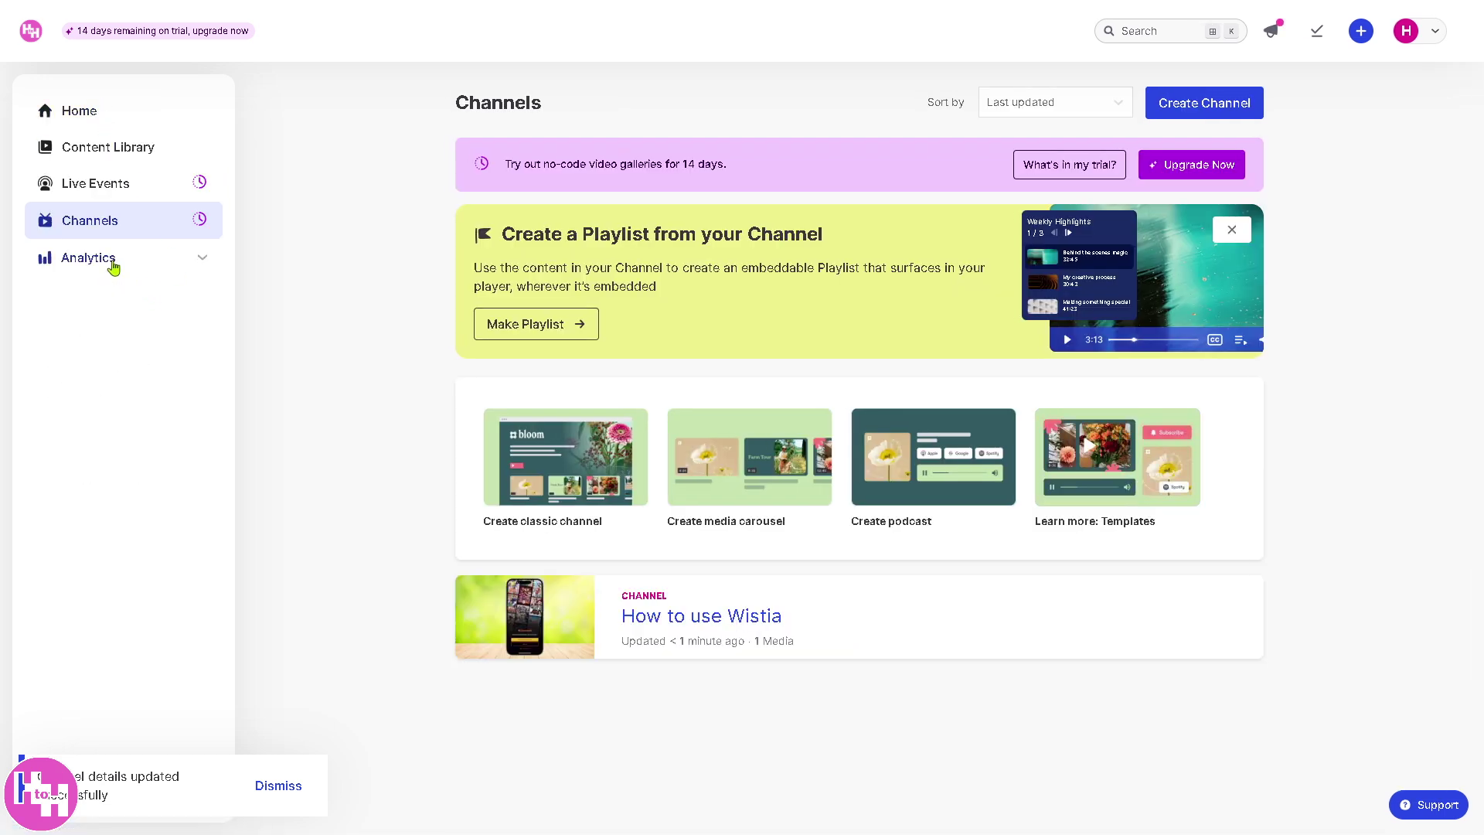
{"action": "left_click", "coordinate": [114, 265]}
{"action": "left_click", "coordinate": [120, 298]}
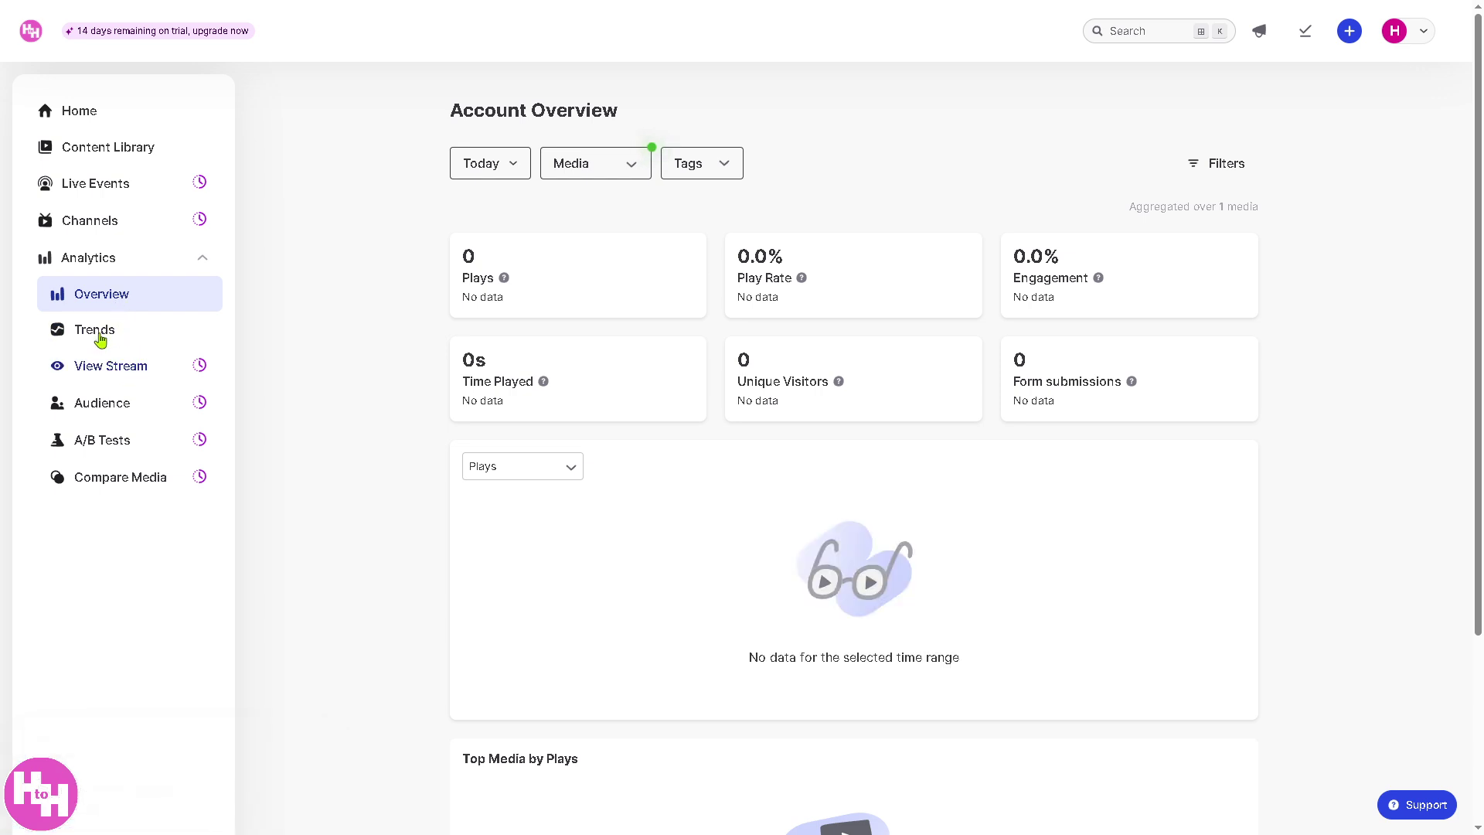
Go to Trends analytics and start upgrading to the $99.00 monthly Pro Plan.
{"action": "left_click", "coordinate": [122, 447]}
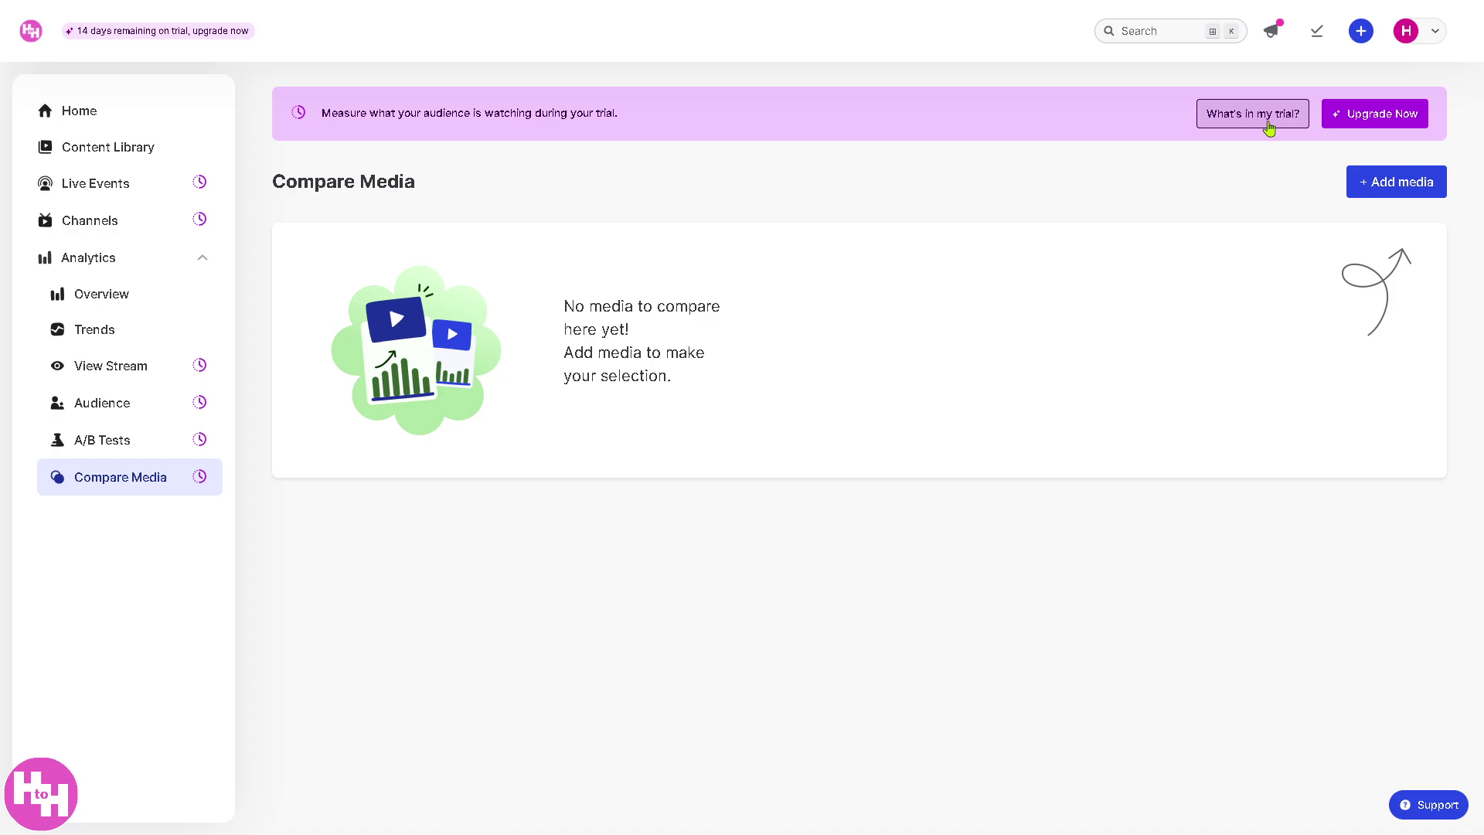
{"action": "left_click", "coordinate": [1363, 116]}
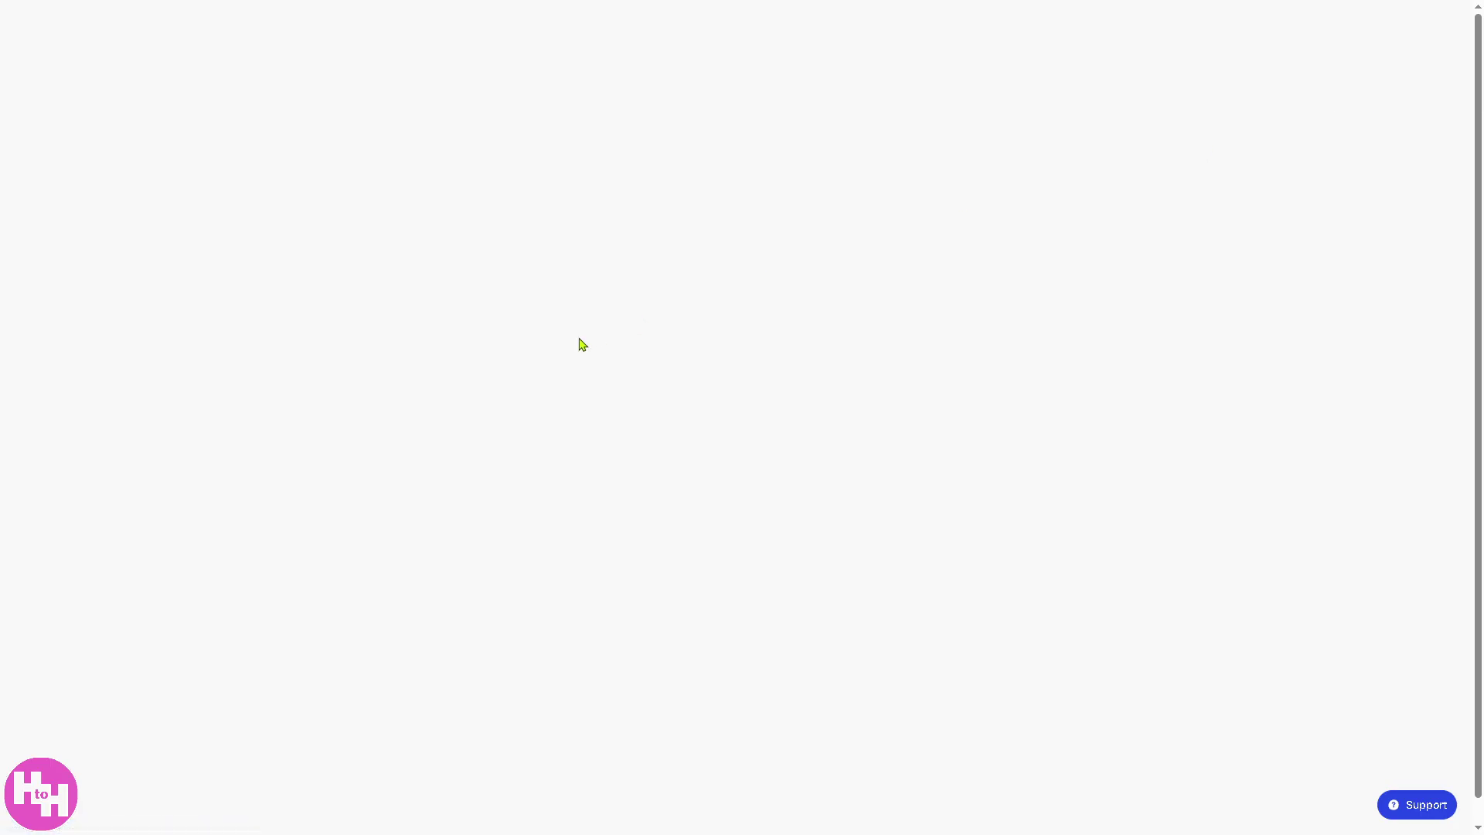